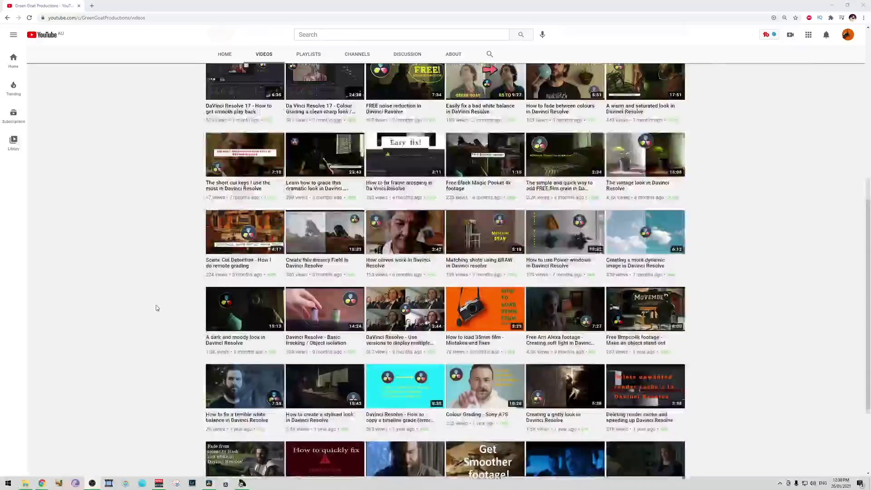
# Open the video "Learn how to grade this dramatic look in Davinci Resolve", skip to 14:26, pause it and adjust its playback quality.
pyautogui.click(346, 192)
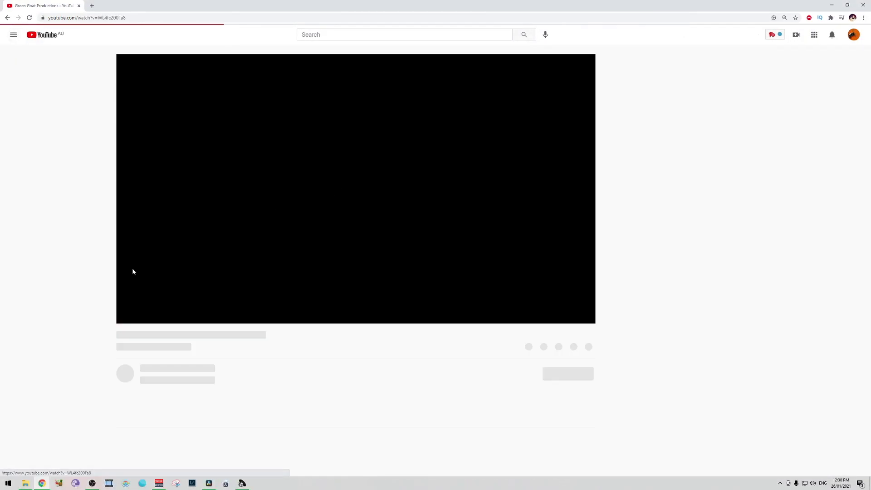
pyautogui.click(231, 309)
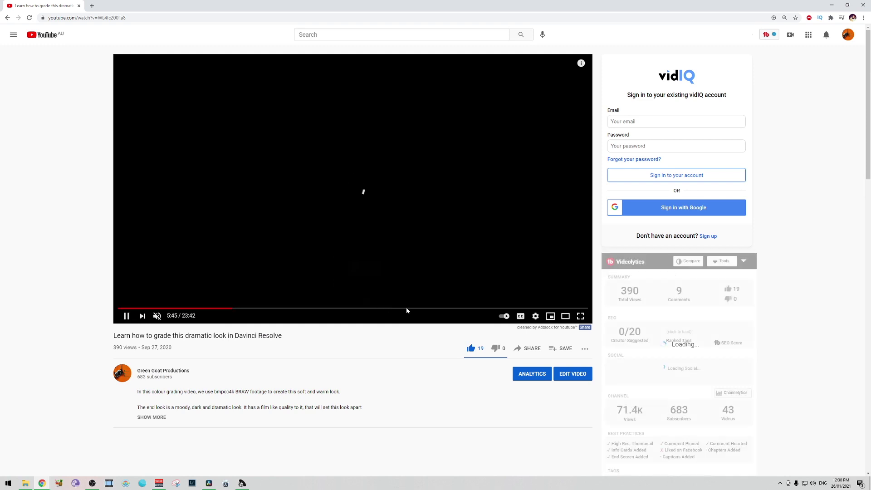
pyautogui.click(404, 309)
pyautogui.press('space')
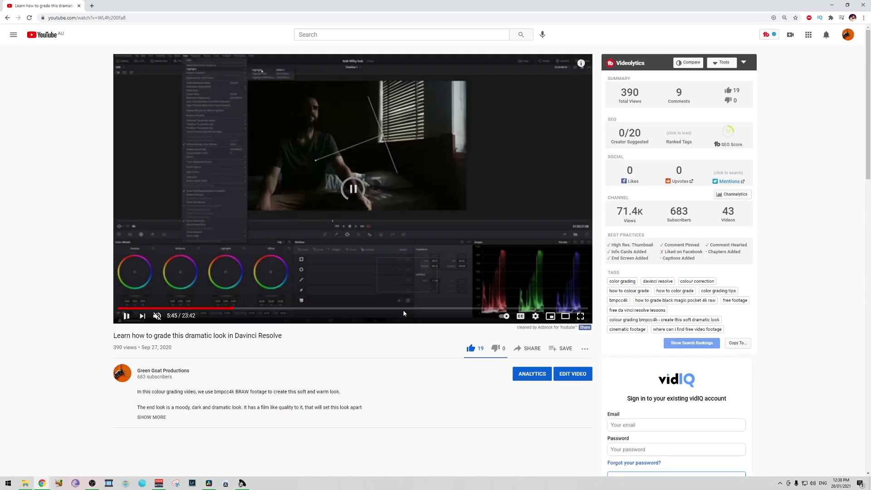
pyautogui.click(535, 316)
pyautogui.click(526, 293)
pyautogui.click(525, 205)
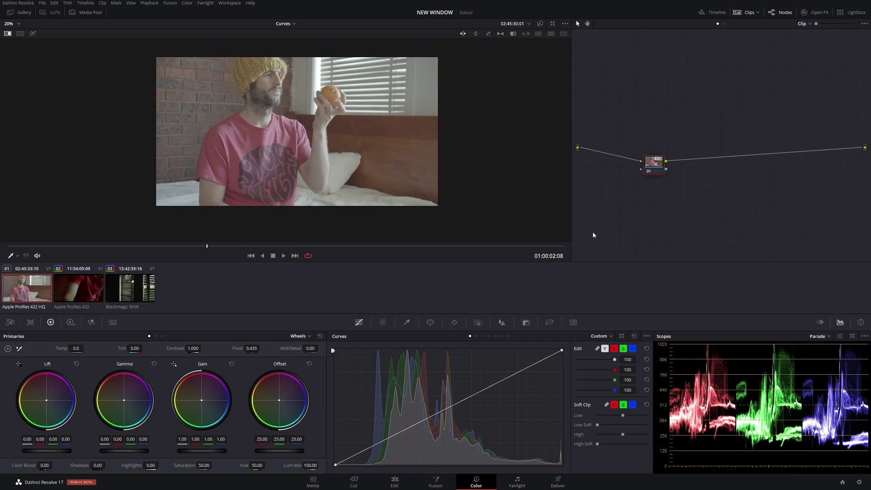
# In DaVinci Resolve, view the RGB Mixer controls for node 01 and return to the primaries colour wheels.
pyautogui.moveTo(657, 164); pyautogui.dragTo(651, 158)
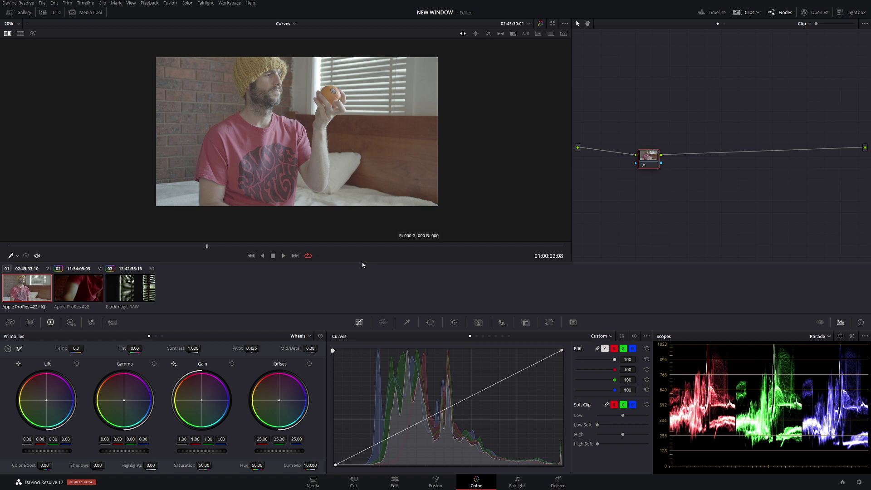
pyautogui.click(93, 323)
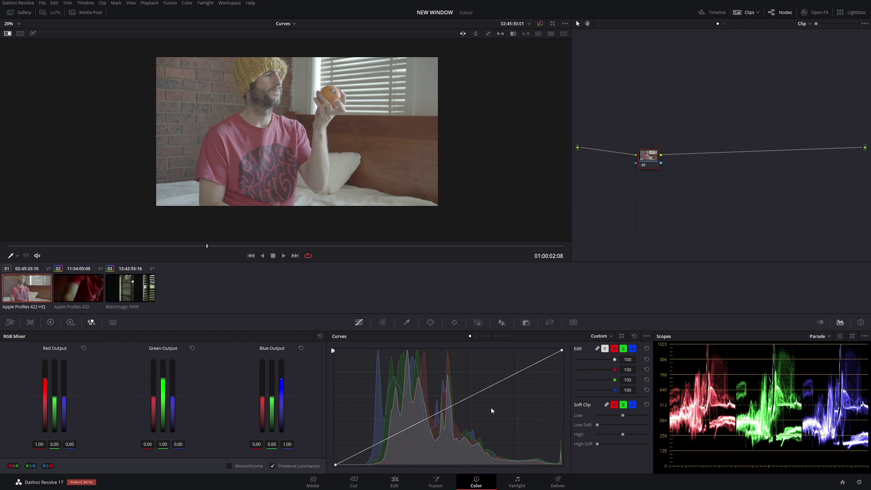
pyautogui.moveTo(649, 158); pyautogui.dragTo(647, 155)
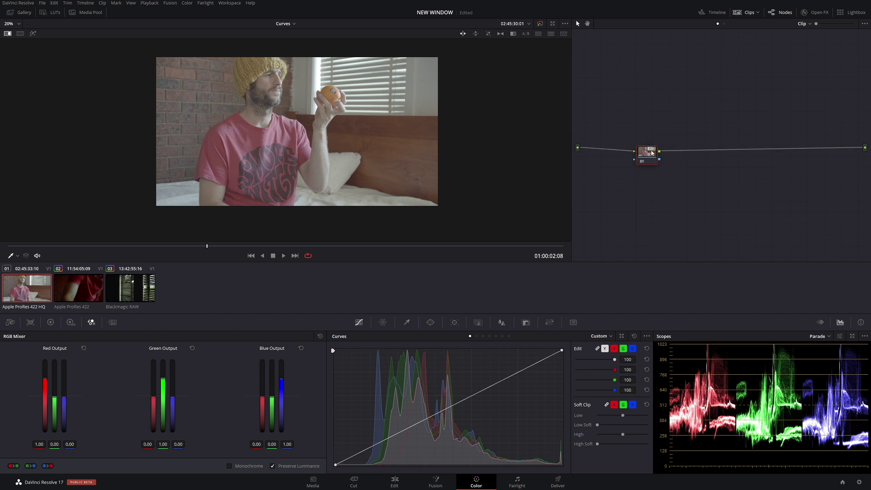
pyautogui.click(51, 322)
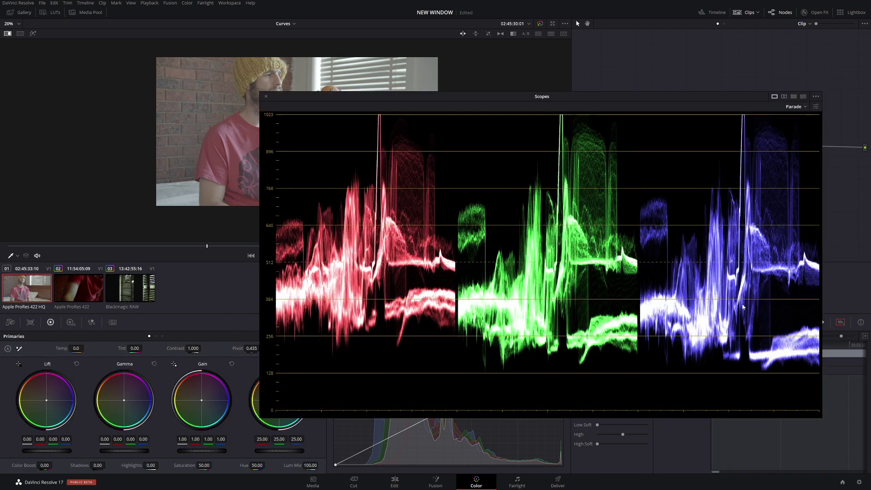
# Open the parade scopes in a separate enlarged window beside the colour wheels and lower the overall Gain to 0.75.
pyautogui.click(851, 336)
pyautogui.moveTo(556, 94); pyautogui.dragTo(502, 95)
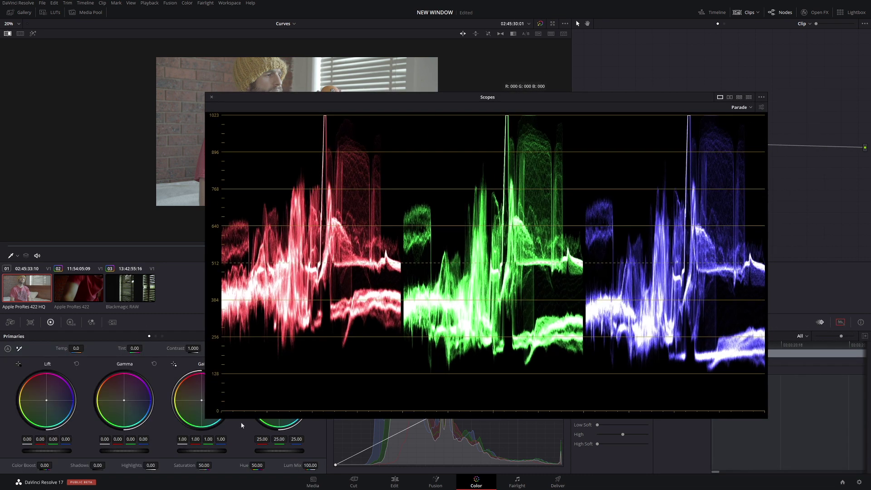
pyautogui.moveTo(209, 452); pyautogui.dragTo(224, 451)
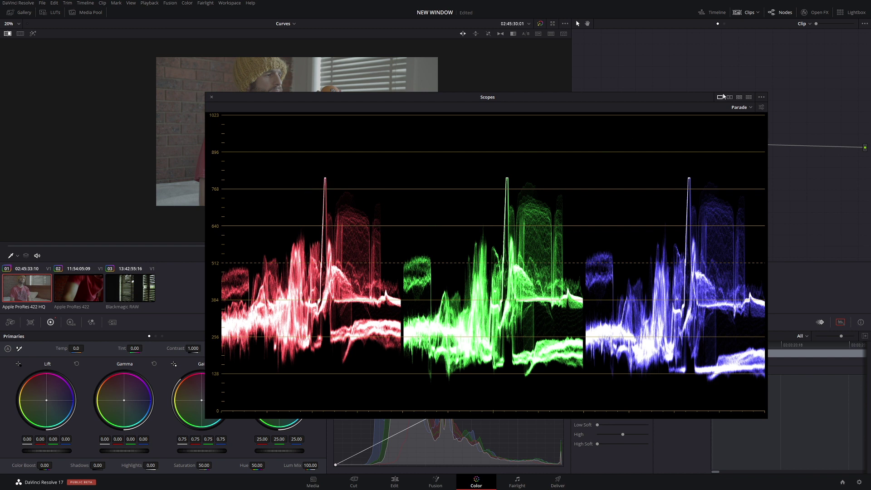
pyautogui.click(761, 107)
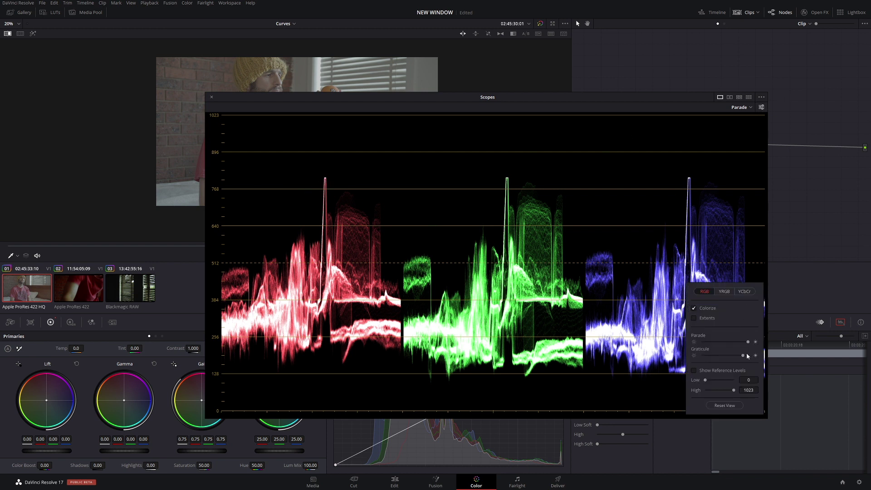
pyautogui.click(644, 108)
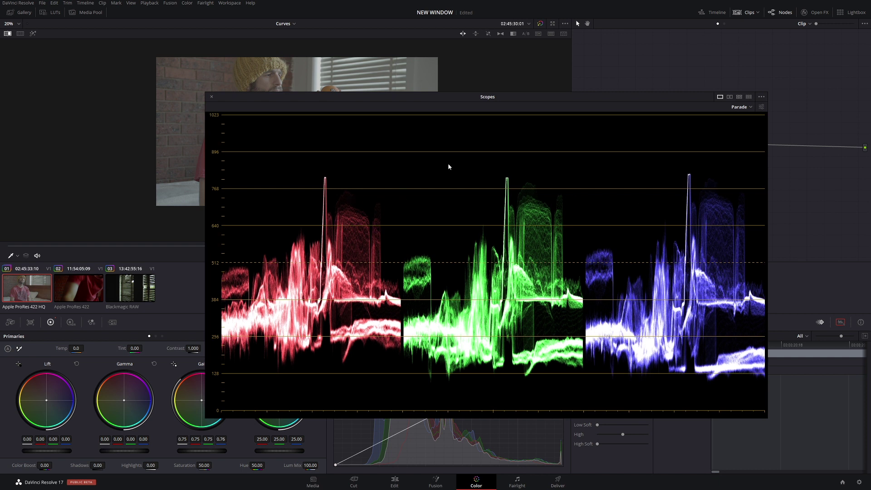
pyautogui.moveTo(464, 97); pyautogui.dragTo(507, 81)
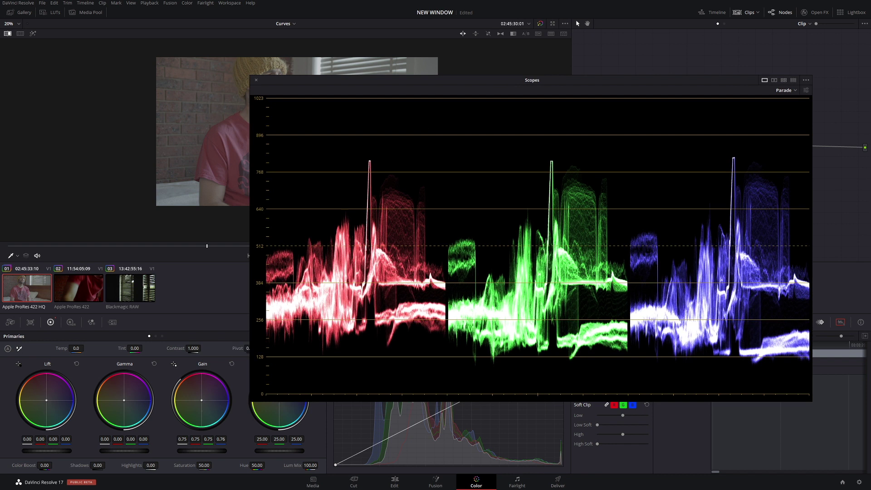
# Balance Gain to red 0.77, green 0.74, Gamma to blue -0.01 and Lift to red -0.01, blue 0.02, closing the scopes window.
pyautogui.moveTo(202, 400); pyautogui.dragTo(202, 400)
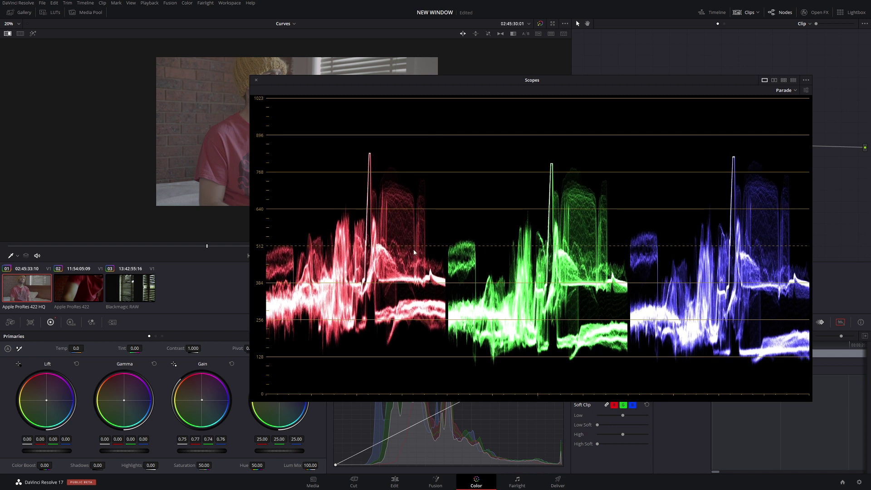
pyautogui.moveTo(124, 401); pyautogui.dragTo(123, 400)
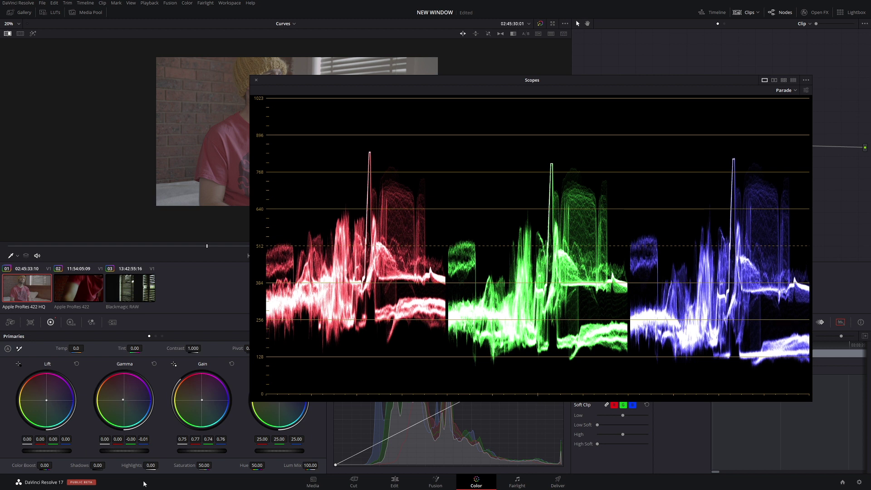
pyautogui.moveTo(54, 405); pyautogui.dragTo(47, 401)
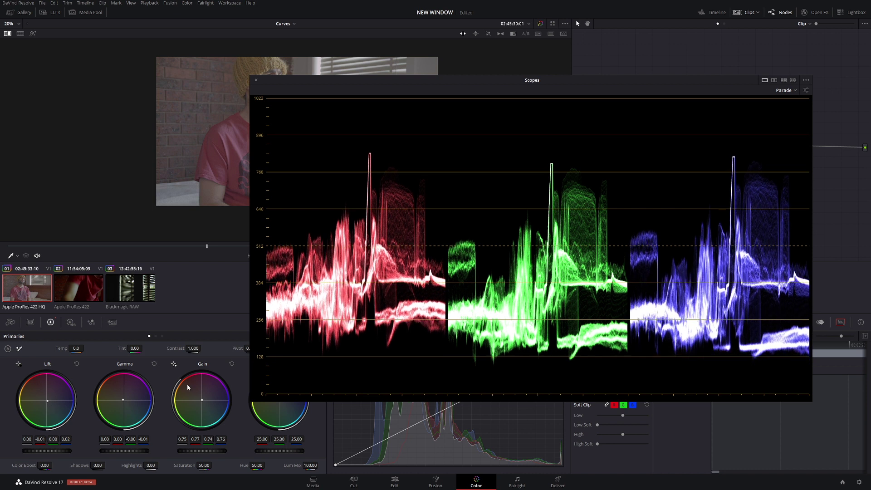
pyautogui.moveTo(427, 81); pyautogui.dragTo(363, 99)
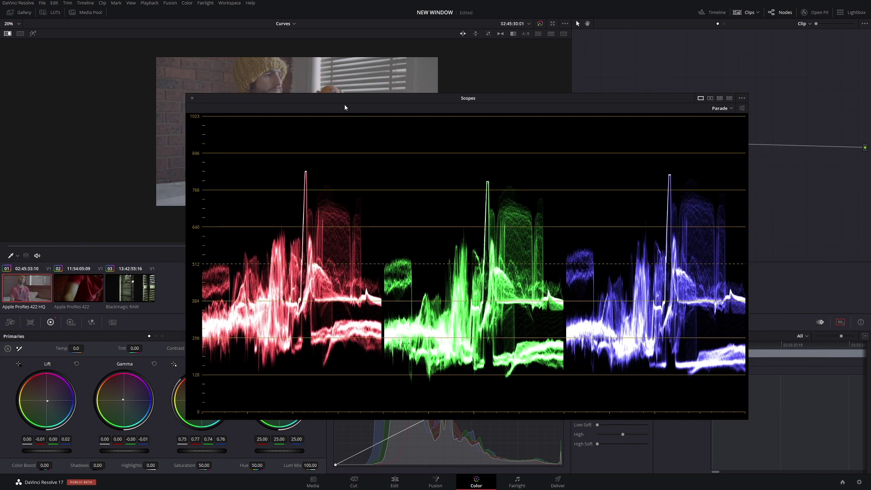
pyautogui.moveTo(345, 109); pyautogui.dragTo(418, 112)
pyautogui.click(265, 101)
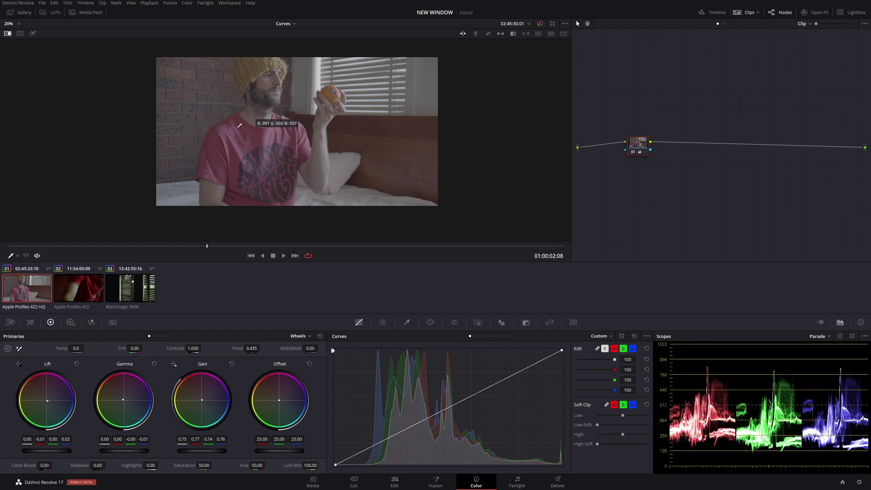
# Examine the picker's RGB values near the orange in the viewer and the option that displays them.
pyautogui.click(18, 256)
pyautogui.click(28, 277)
pyautogui.moveTo(346, 101)
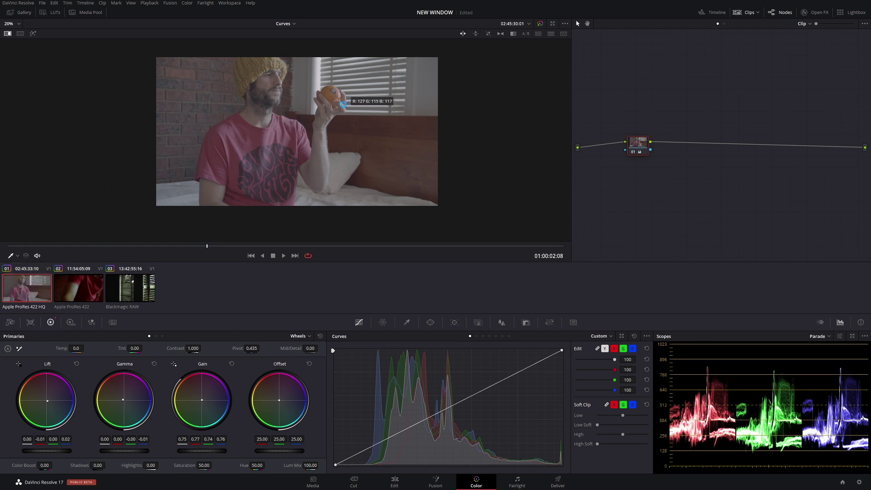
pyautogui.rightClick(346, 101)
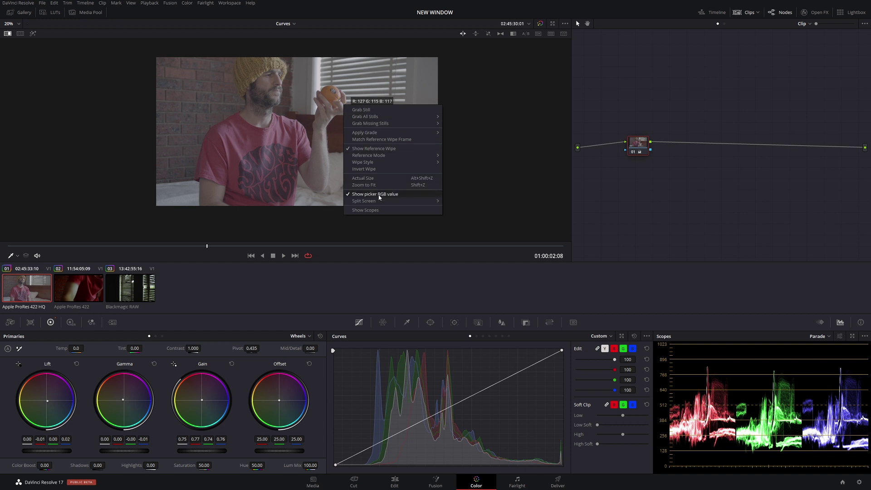
pyautogui.click(638, 149)
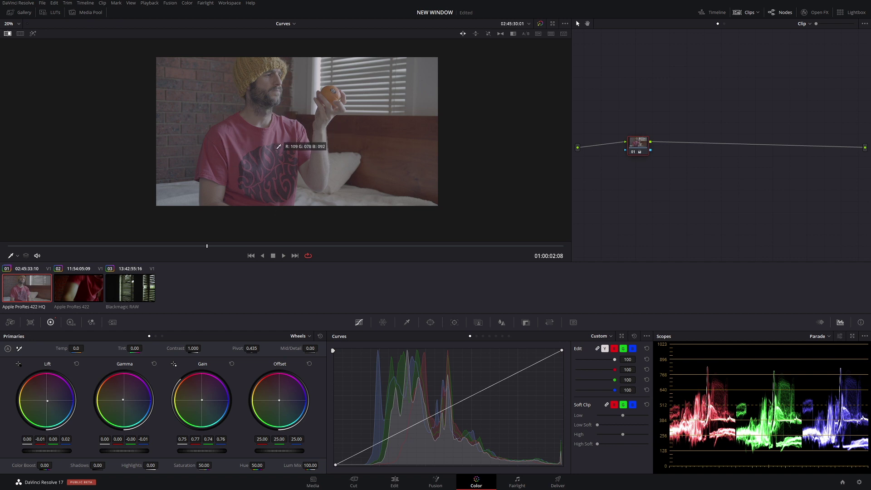
# Raise the Saturation of node 01 to 56.80.
pyautogui.moveTo(214, 464); pyautogui.dragTo(214, 464)
pyautogui.moveTo(231, 158); pyautogui.dragTo(274, 165)
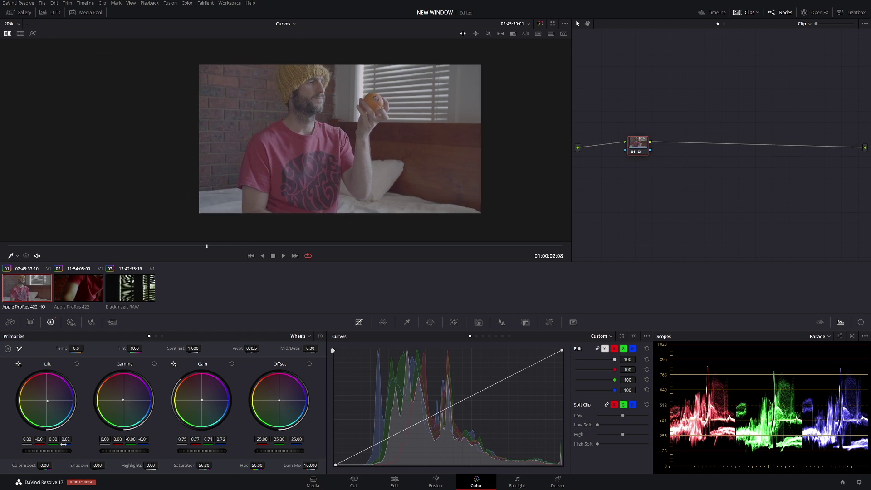
# Lower Lift to -0.02, with red -0.04, green -0.02 and blue 0.01, and balance Gain to red 0.76, green 0.75 and blue 0.75.
pyautogui.moveTo(47, 450); pyautogui.dragTo(40, 450)
pyautogui.moveTo(47, 400); pyautogui.dragTo(47, 401)
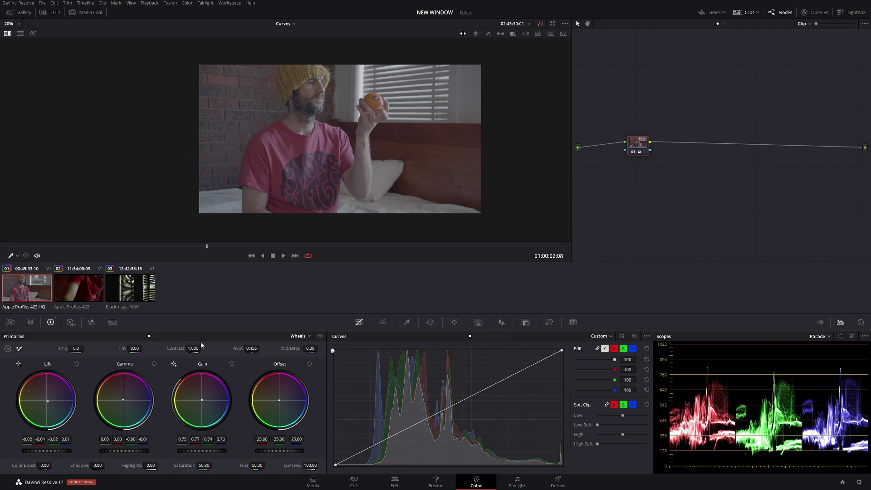
pyautogui.moveTo(201, 399); pyautogui.dragTo(201, 400)
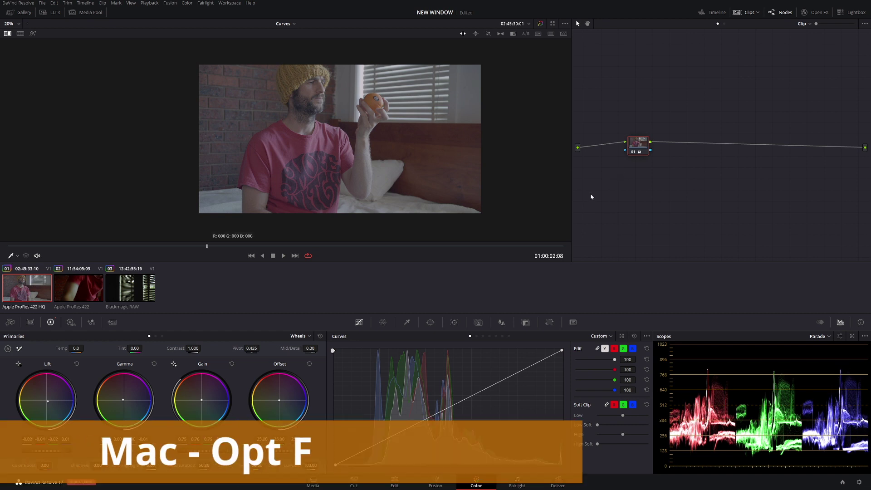
# View the graded frame in the enlarged viewer and return to the layout with the node graph.
pyautogui.hotkey('alt', 'f')
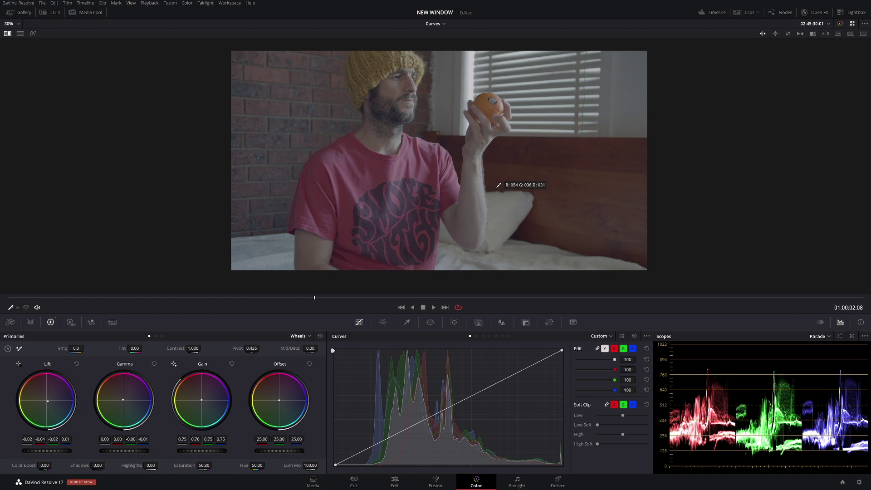
pyautogui.hotkey('alt', 'f')
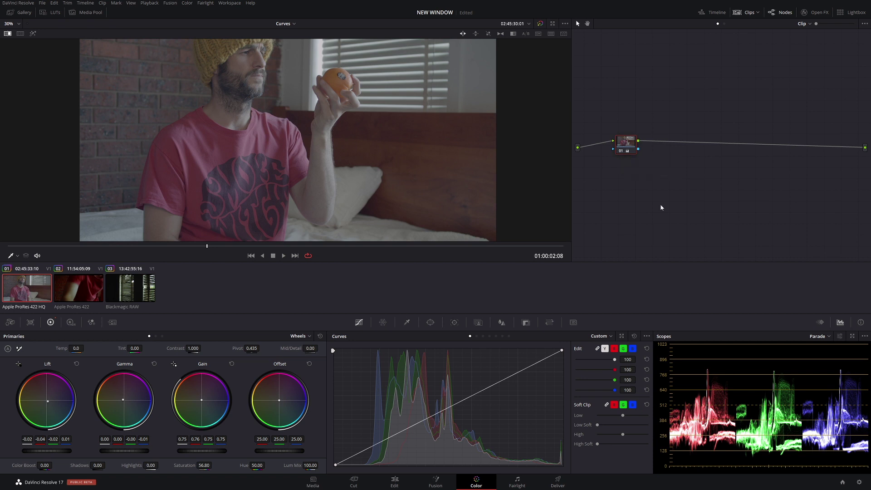
# Add three unconnected corrector nodes to the node graph.
pyautogui.rightClick(627, 178)
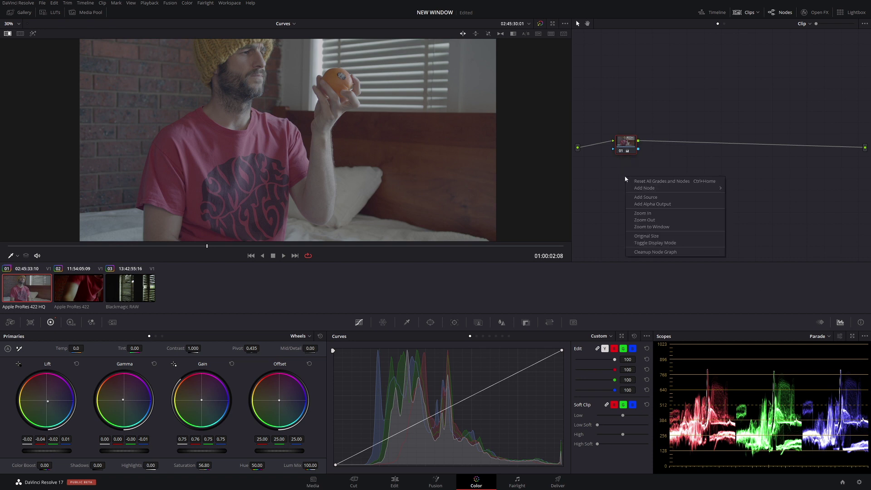
pyautogui.moveTo(699, 187)
pyautogui.click(748, 190)
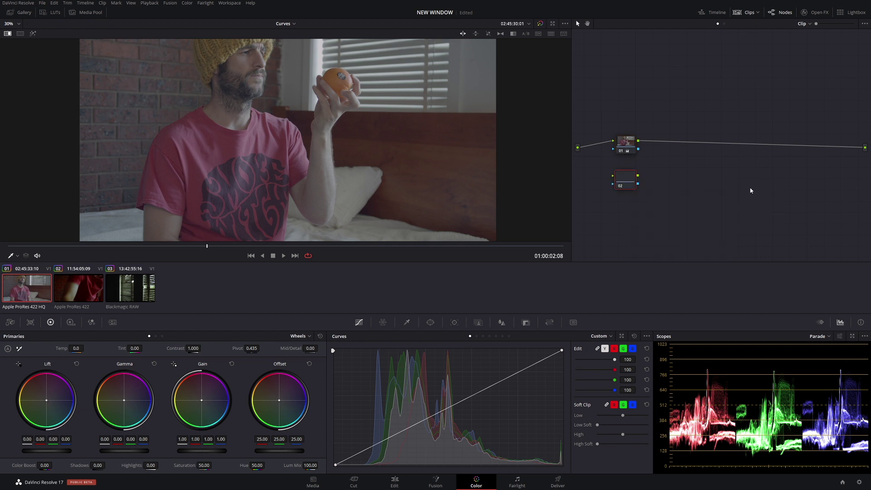
pyautogui.rightClick(701, 193)
pyautogui.moveTo(747, 203)
pyautogui.click(816, 205)
pyautogui.rightClick(697, 98)
pyautogui.moveTo(734, 110)
pyautogui.click(823, 111)
pyautogui.rightClick(684, 96)
pyautogui.moveTo(766, 99)
pyautogui.click(797, 103)
# Arrange the three new nodes in a column beside node 01 and disconnect node 01 from the graph output.
pyautogui.moveTo(683, 99); pyautogui.dragTo(695, 90)
pyautogui.moveTo(626, 182); pyautogui.dragTo(690, 119)
pyautogui.moveTo(695, 196); pyautogui.dragTo(692, 176)
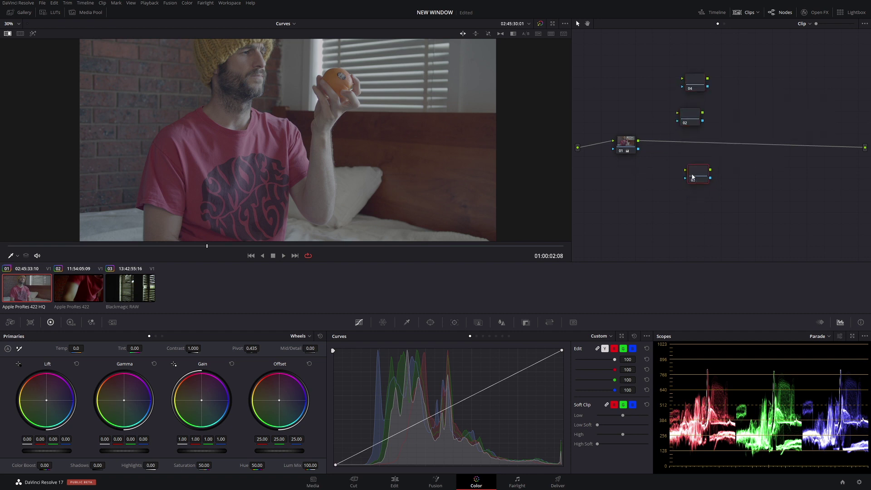
pyautogui.click(853, 148)
pyautogui.moveTo(697, 174)
pyautogui.mouseDown()
pyautogui.moveTo(675, 171)
pyautogui.moveTo(696, 178)
pyautogui.mouseUp()
pyautogui.click(695, 85)
pyautogui.moveTo(689, 118); pyautogui.dragTo(692, 140)
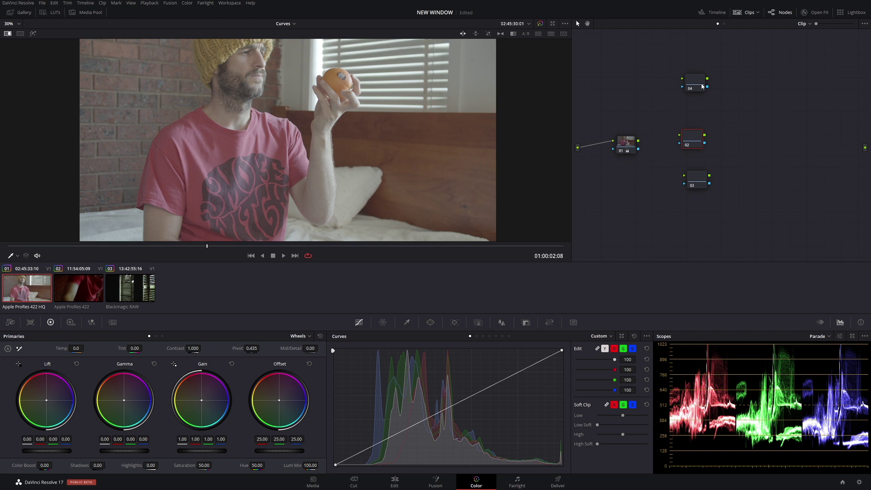
pyautogui.moveTo(698, 174); pyautogui.dragTo(690, 193)
pyautogui.moveTo(695, 83); pyautogui.dragTo(677, 91)
# Label the upper corrector node R, the middle one G and the lower one B.
pyautogui.rightClick(677, 91)
pyautogui.click(701, 104)
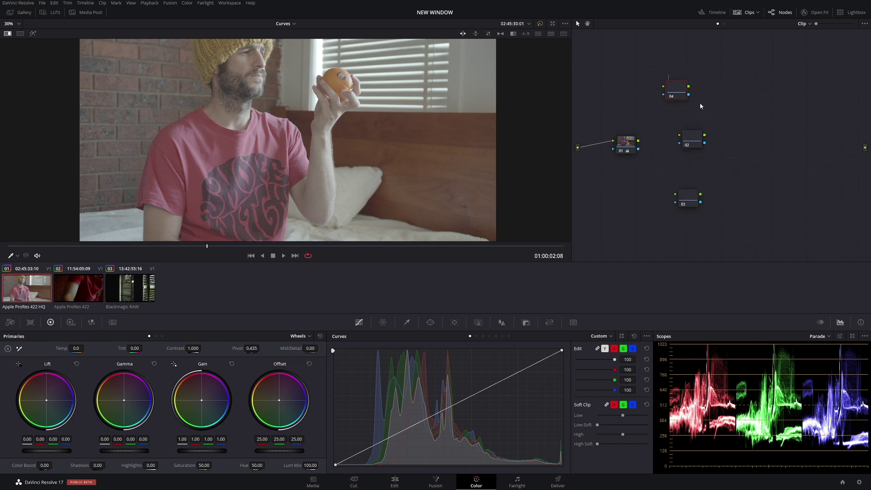
pyautogui.moveTo(700, 141); pyautogui.dragTo(685, 141)
pyautogui.rightClick(685, 141)
pyautogui.click(696, 155)
pyautogui.write('G')
pyautogui.rightClick(693, 196)
pyautogui.click(711, 208)
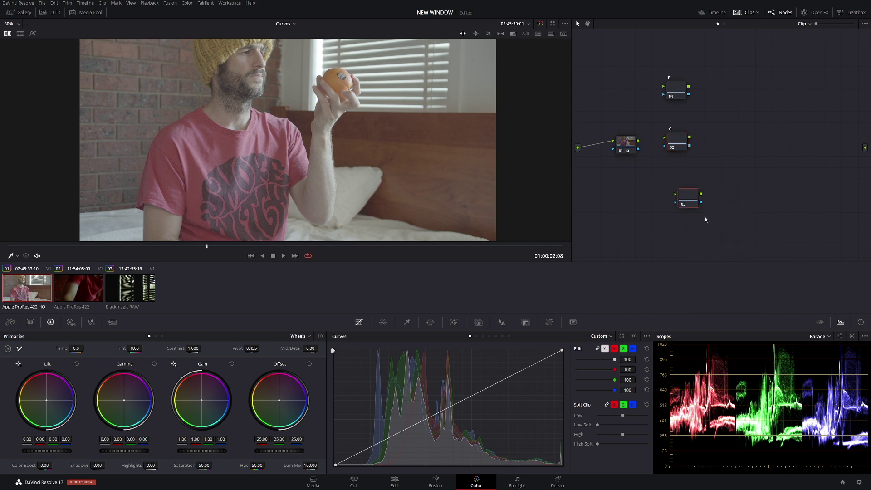
pyautogui.write('B')
# Connect node 01's output to the inputs of the R, G and B nodes and tidy their column.
pyautogui.moveTo(686, 201); pyautogui.dragTo(673, 190)
pyautogui.moveTo(638, 141); pyautogui.dragTo(679, 191)
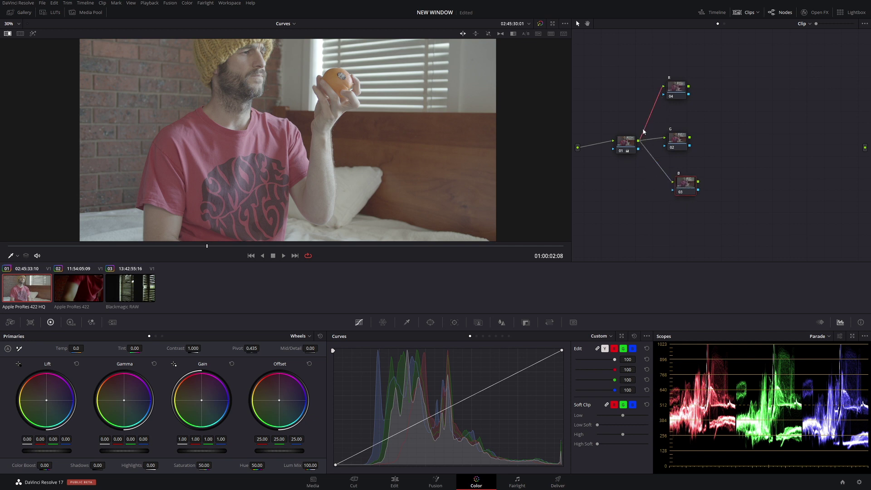
pyautogui.moveTo(659, 95); pyautogui.dragTo(638, 142)
pyautogui.moveTo(638, 143); pyautogui.dragTo(679, 112)
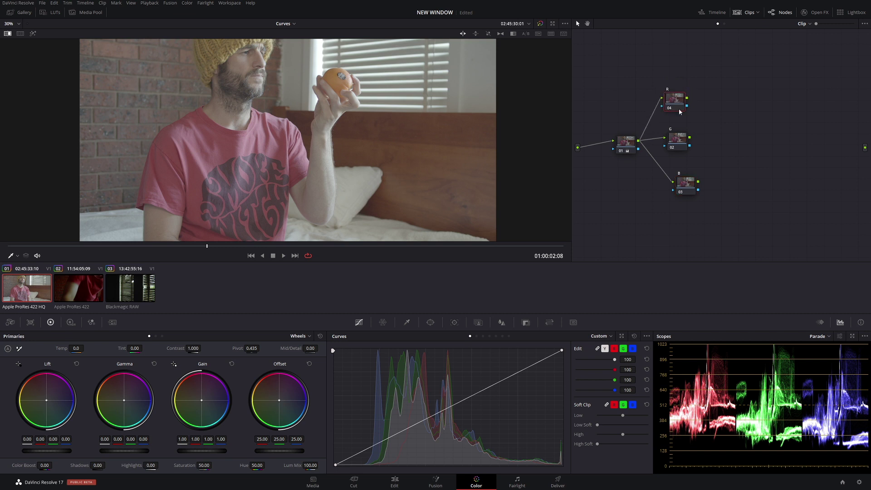
pyautogui.moveTo(684, 186); pyautogui.dragTo(677, 190)
pyautogui.moveTo(680, 142); pyautogui.dragTo(675, 149)
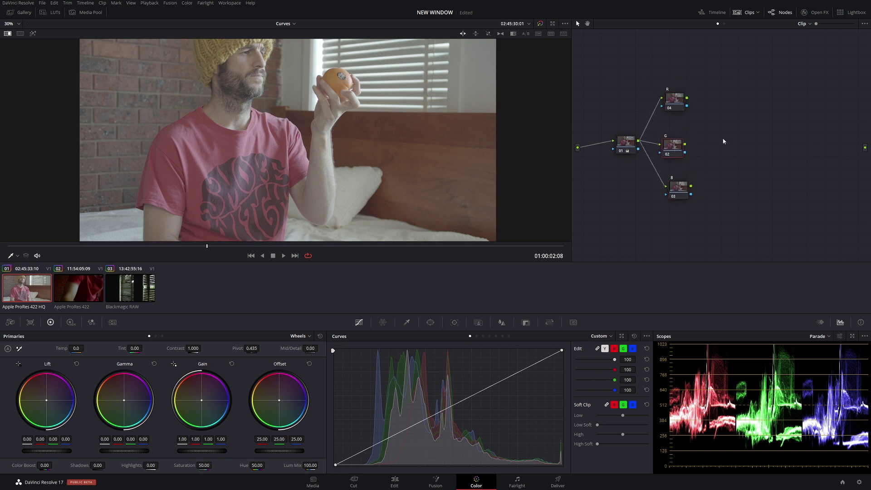
pyautogui.moveTo(686, 98); pyautogui.dragTo(848, 149)
pyautogui.hotkey('alt', 's')
pyautogui.moveTo(687, 98); pyautogui.dragTo(693, 146)
pyautogui.moveTo(690, 186); pyautogui.dragTo(692, 144)
pyautogui.moveTo(707, 148); pyautogui.dragTo(743, 144)
pyautogui.moveTo(686, 145); pyautogui.dragTo(728, 142)
pyautogui.press('Delete')
# Add a Combiner node and place it between the R, G and B nodes and the graph output.
pyautogui.rightClick(715, 125)
pyautogui.moveTo(746, 137)
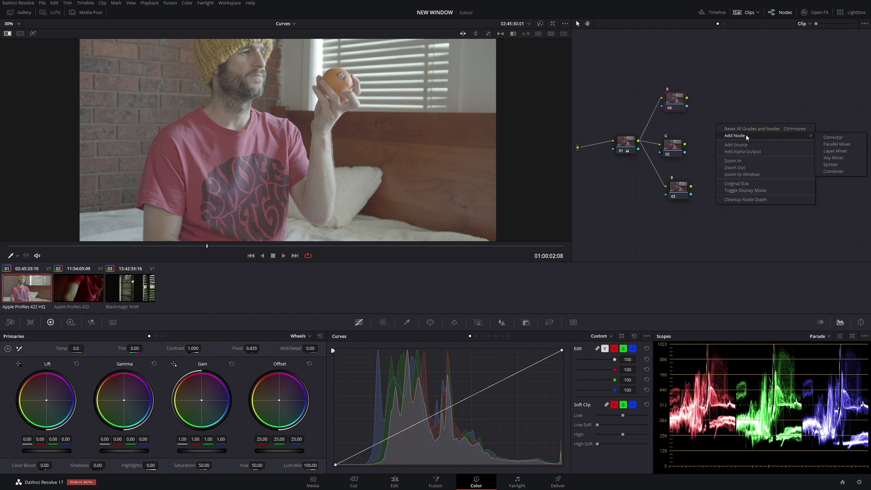
pyautogui.click(843, 171)
pyautogui.moveTo(734, 137); pyautogui.dragTo(755, 145)
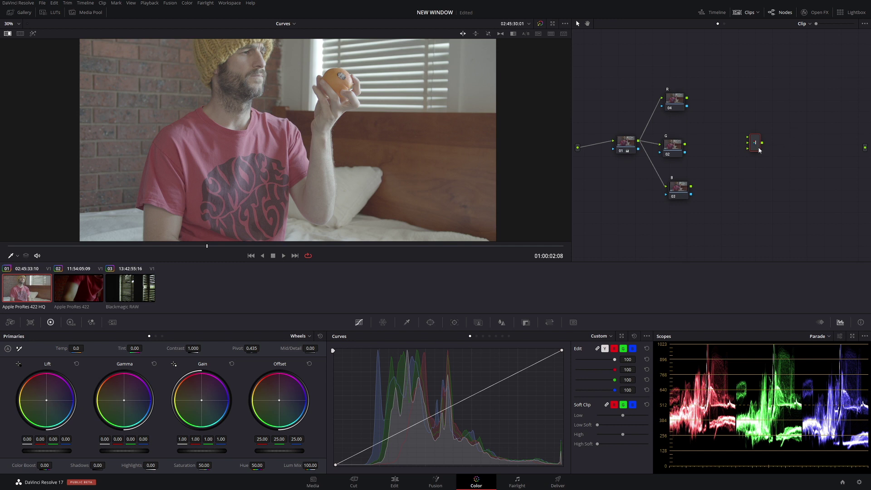
# Connect the outputs of R, G and B to the Combiner's three inputs in order, and the Combiner's output to the graph output.
pyautogui.moveTo(759, 150); pyautogui.dragTo(774, 155)
pyautogui.moveTo(687, 97); pyautogui.dragTo(763, 144)
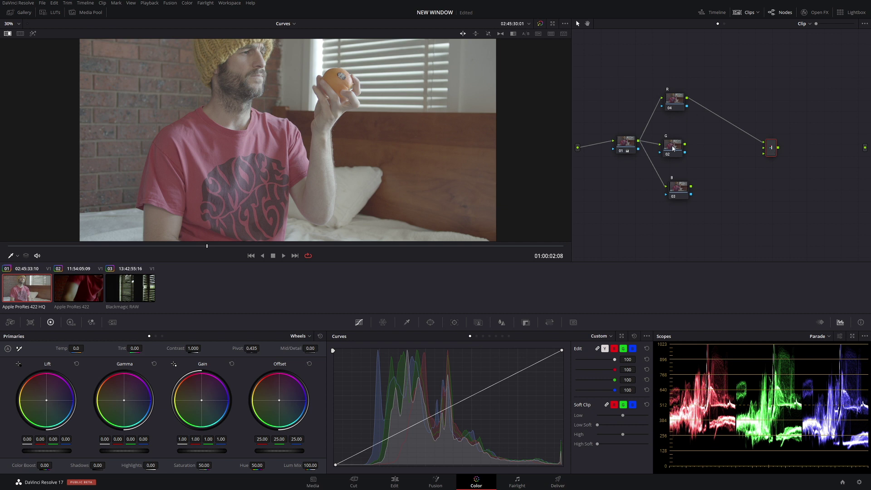
pyautogui.moveTo(818, 28); pyautogui.dragTo(840, 26)
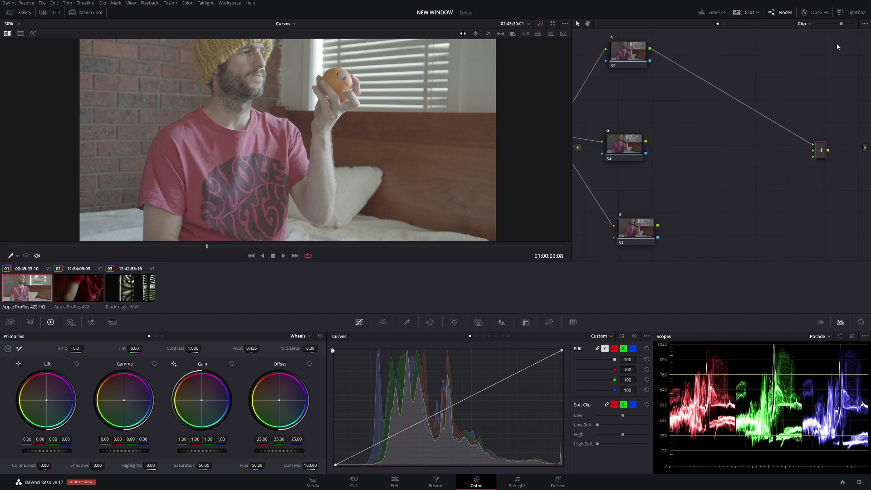
pyautogui.moveTo(842, 25); pyautogui.dragTo(820, 28)
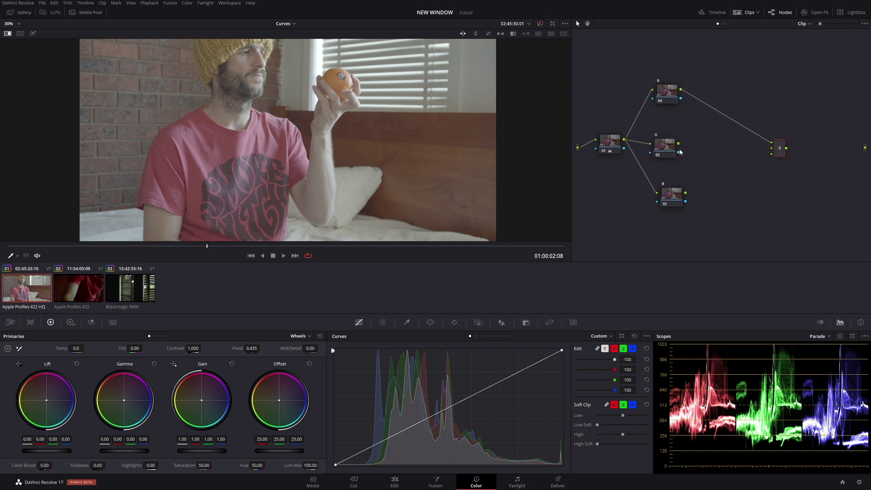
pyautogui.moveTo(679, 144); pyautogui.dragTo(771, 148)
pyautogui.moveTo(685, 193); pyautogui.dragTo(772, 153)
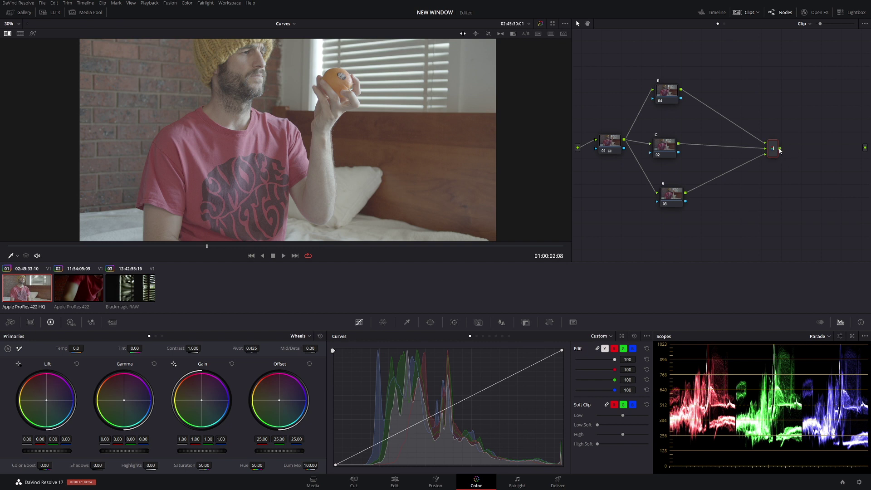
pyautogui.moveTo(779, 149); pyautogui.dragTo(864, 148)
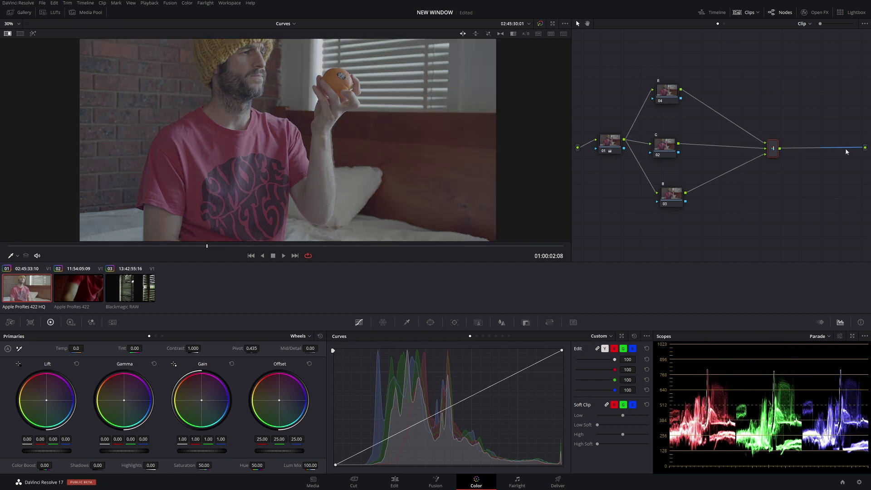
pyautogui.moveTo(774, 154); pyautogui.dragTo(793, 155)
# Disconnect the B and G nodes from the Combiner to isolate the red channel.
pyautogui.scroll(-2, 479, 164)
pyautogui.moveTo(403, 145); pyautogui.dragTo(428, 143)
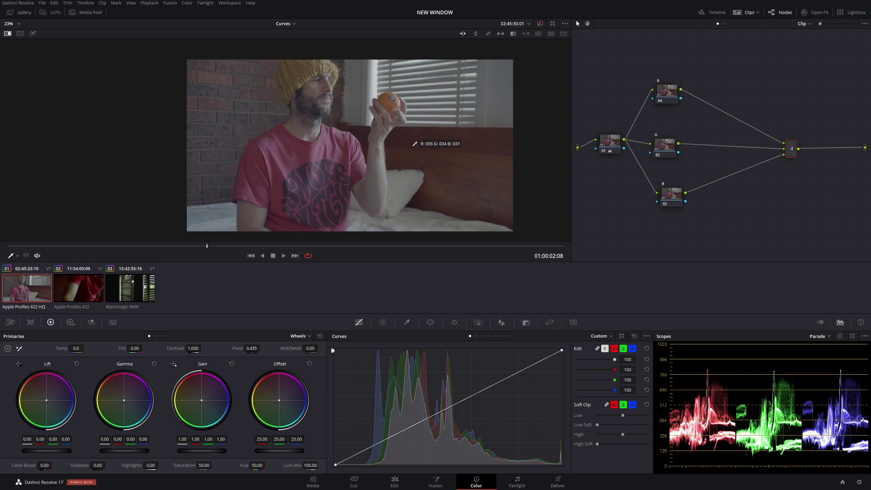
pyautogui.click(769, 160)
pyautogui.press('Delete')
pyautogui.click(766, 148)
pyautogui.press('Delete')
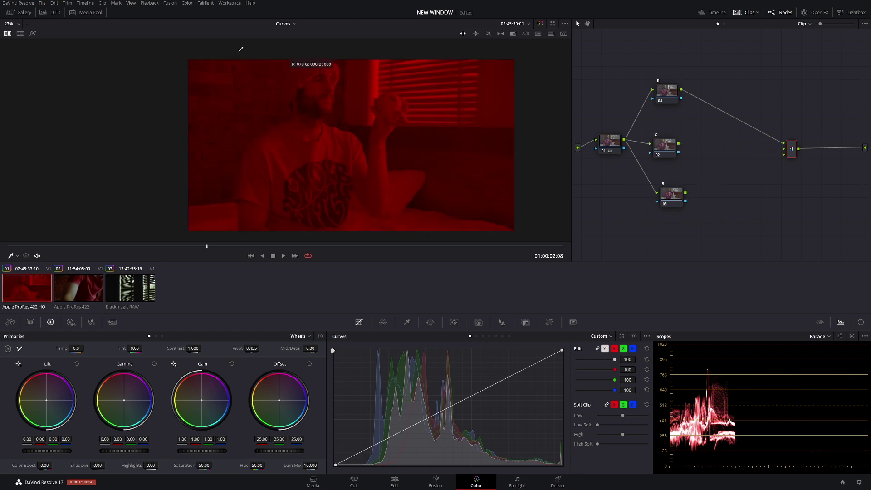
# Reconnect the G and B nodes to the Combiner's second and third inputs.
pyautogui.moveTo(665, 96)
pyautogui.mouseDown()
pyautogui.moveTo(666, 125)
pyautogui.moveTo(664, 80)
pyautogui.mouseUp()
pyautogui.moveTo(679, 147); pyautogui.dragTo(783, 145)
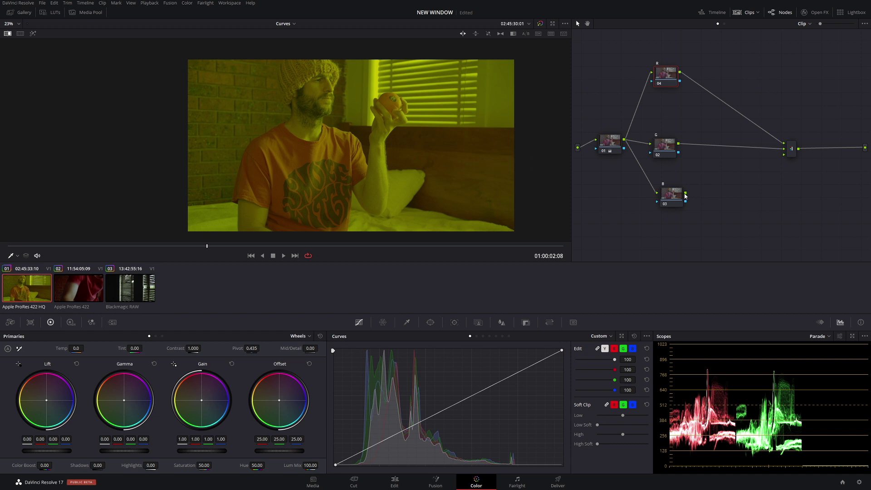
pyautogui.moveTo(686, 194); pyautogui.dragTo(784, 155)
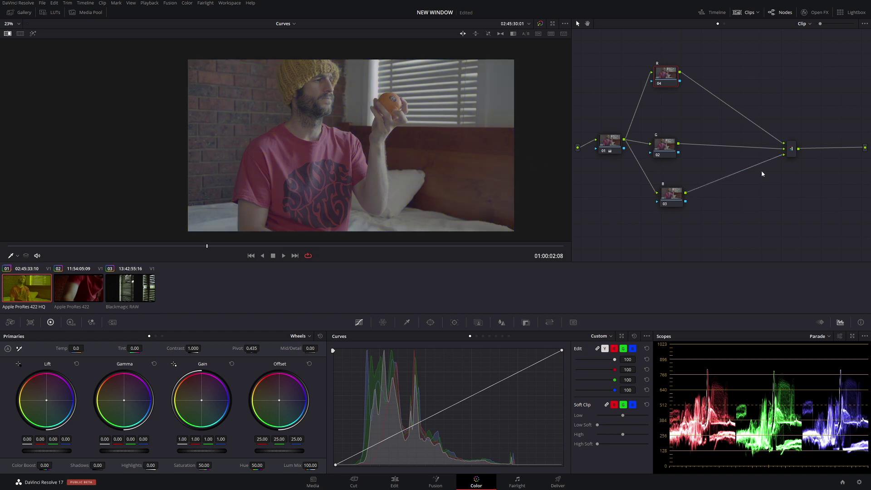
# Tidy the graph by aligning the B and R nodes with the column and moving the Combiner slightly lower.
pyautogui.moveTo(679, 201); pyautogui.dragTo(672, 202)
pyautogui.moveTo(791, 149); pyautogui.dragTo(778, 162)
pyautogui.moveTo(665, 74); pyautogui.dragTo(667, 82)
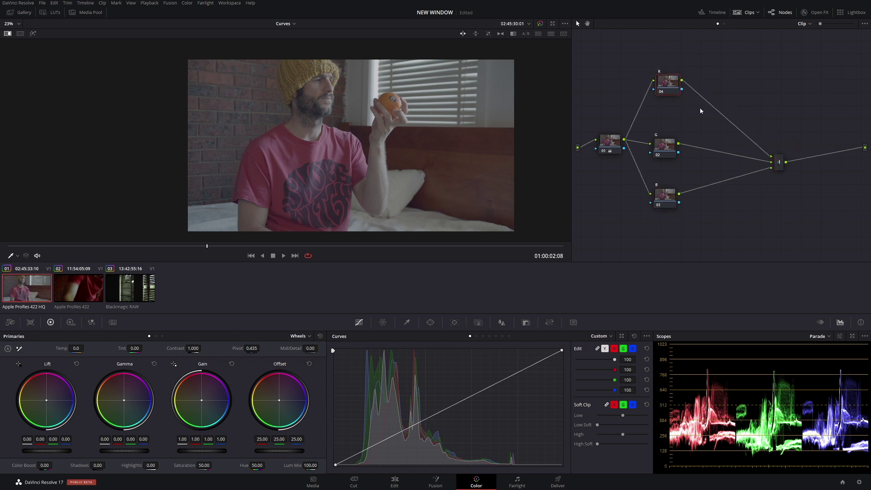
# Make the R node Monochrome in the RGB Mixer, with red at 0.00 and green and blue at -2.00.
pyautogui.click(90, 322)
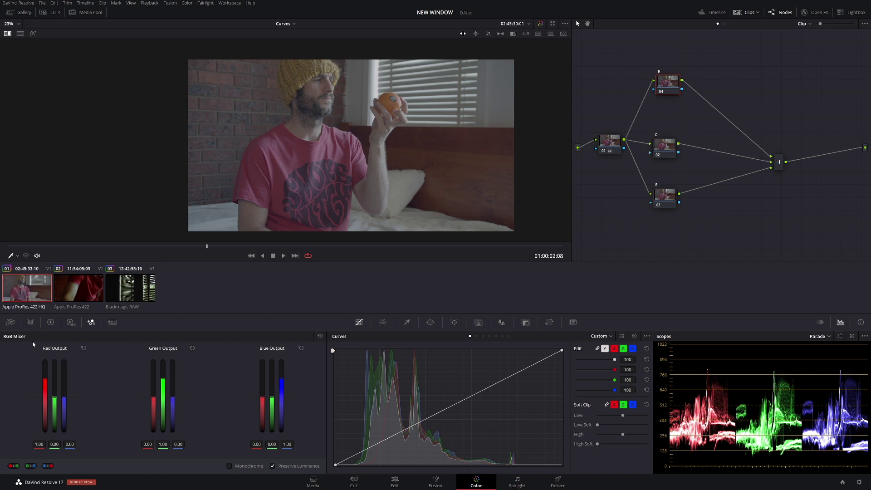
pyautogui.click(229, 466)
pyautogui.click(271, 466)
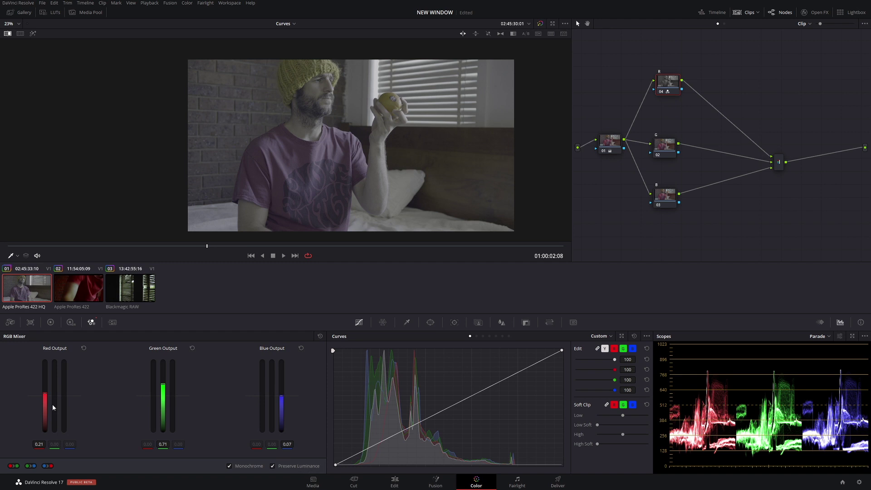
pyautogui.moveTo(44, 443); pyautogui.dragTo(40, 443)
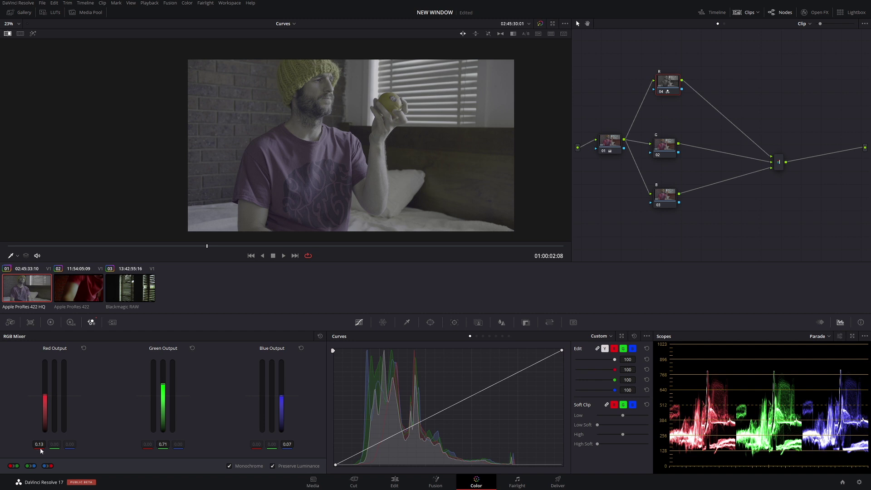
pyautogui.moveTo(40, 443); pyautogui.dragTo(41, 446)
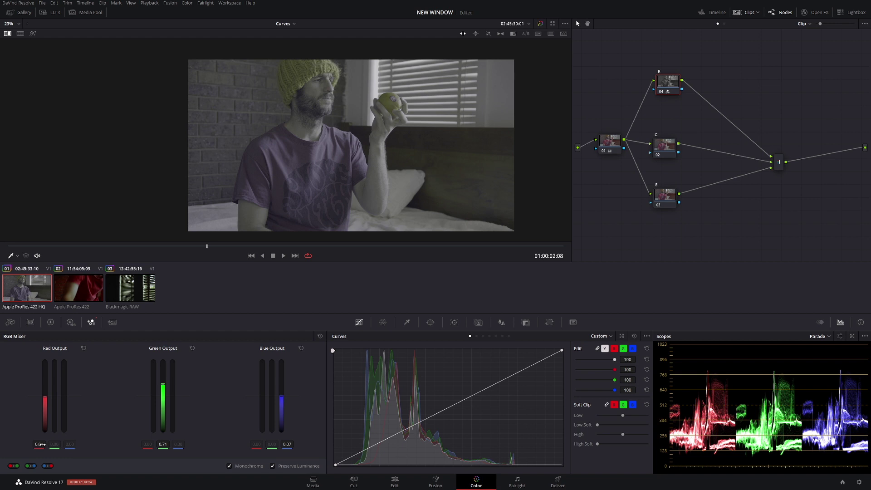
pyautogui.moveTo(45, 446); pyautogui.dragTo(47, 446)
pyautogui.moveTo(164, 385); pyautogui.dragTo(164, 431)
pyautogui.moveTo(281, 397); pyautogui.dragTo(281, 431)
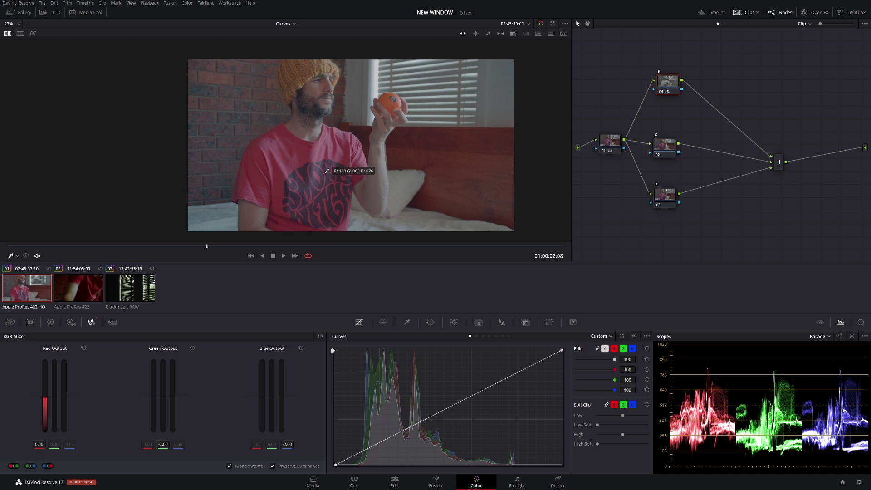
# Make the G node Monochrome in the RGB Mixer, with green at 0.00 and red and blue at -2.00.
pyautogui.moveTo(665, 156); pyautogui.dragTo(668, 150)
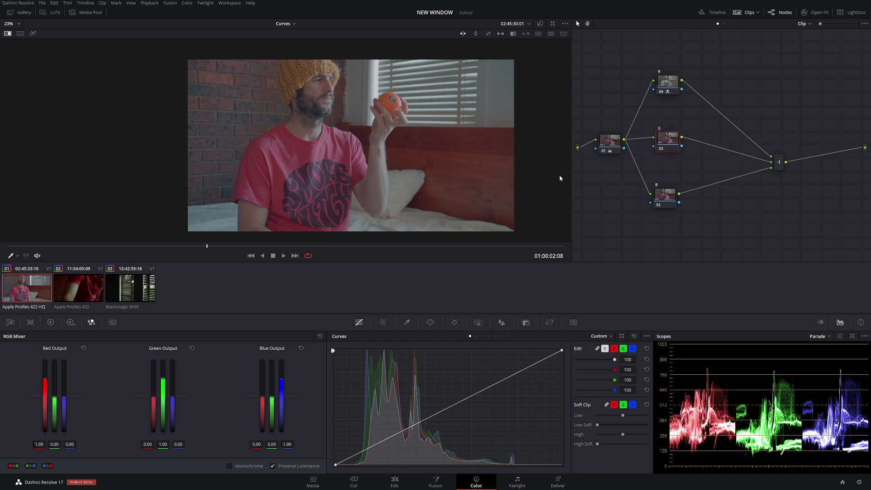
pyautogui.click(250, 467)
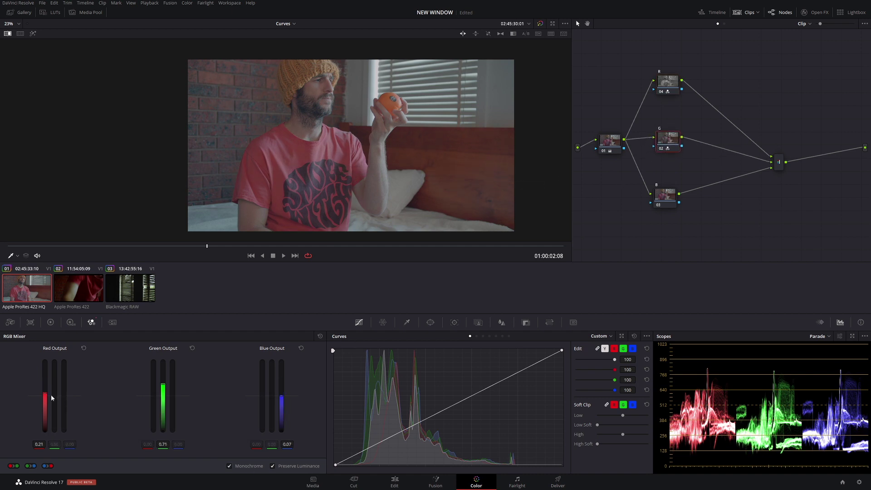
pyautogui.moveTo(52, 400); pyautogui.dragTo(53, 435)
pyautogui.moveTo(163, 419); pyautogui.dragTo(164, 439)
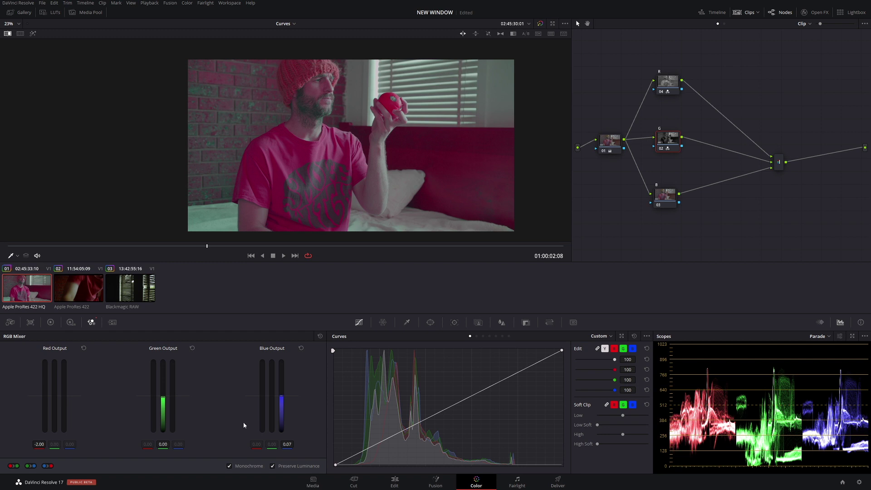
pyautogui.moveTo(282, 403); pyautogui.dragTo(282, 435)
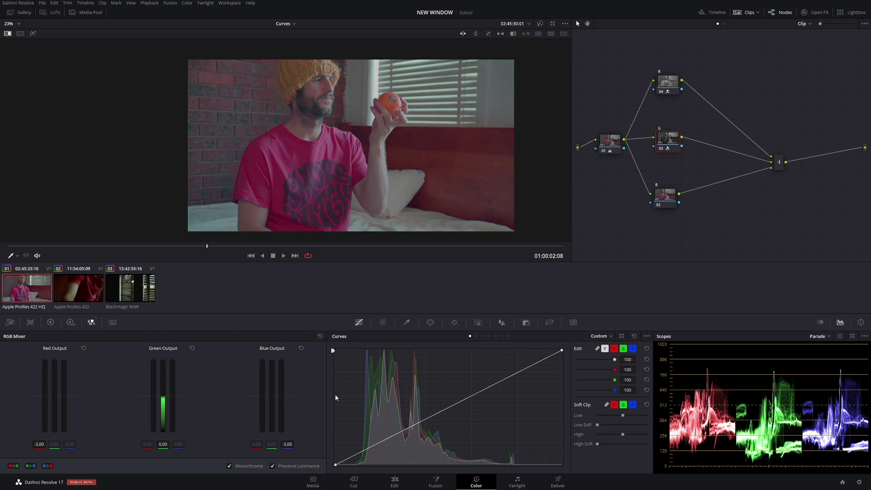
# Make the B node Monochrome in the RGB Mixer, with green at -2.00, red at -1.76 and blue at 0.00.
pyautogui.click(669, 205)
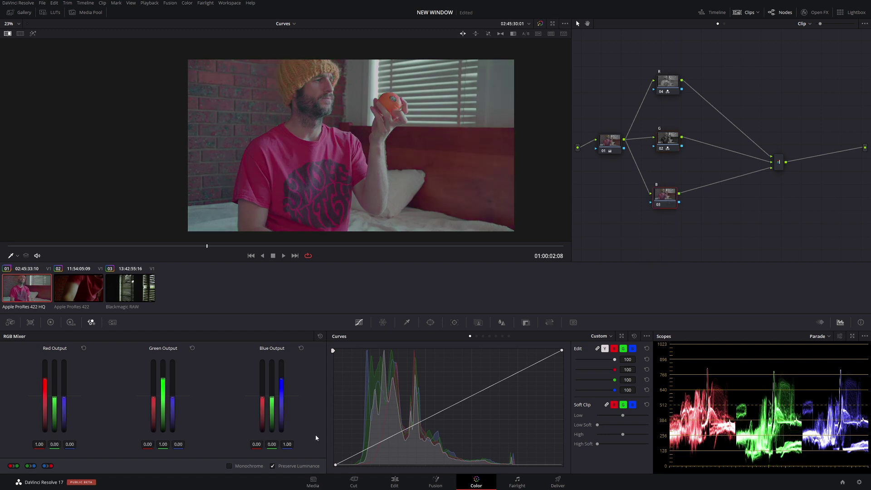
pyautogui.click(252, 466)
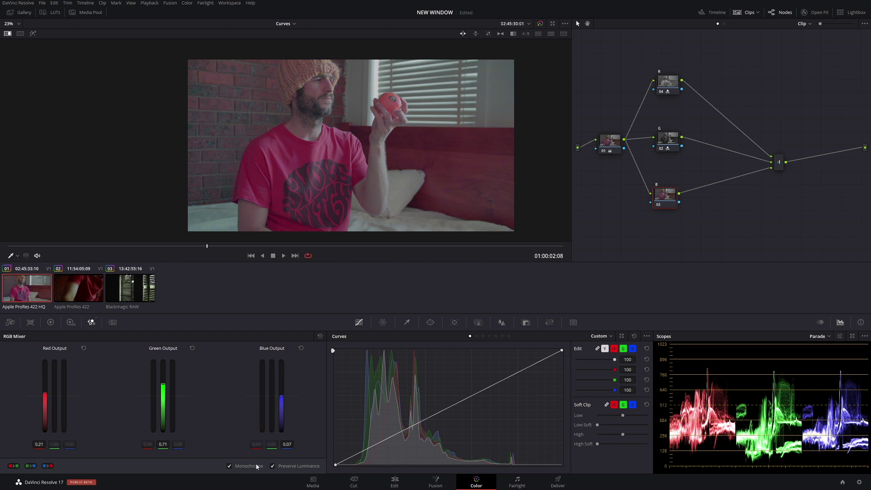
pyautogui.moveTo(163, 386); pyautogui.dragTo(160, 432)
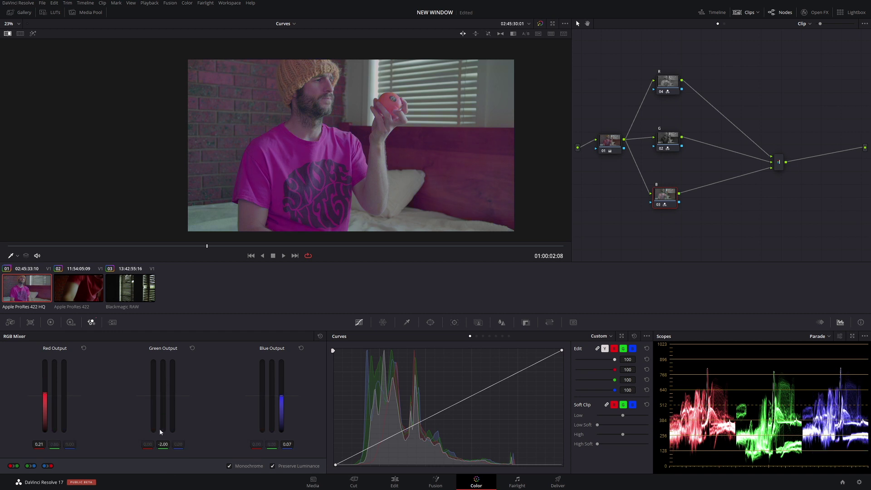
pyautogui.moveTo(47, 396); pyautogui.dragTo(45, 429)
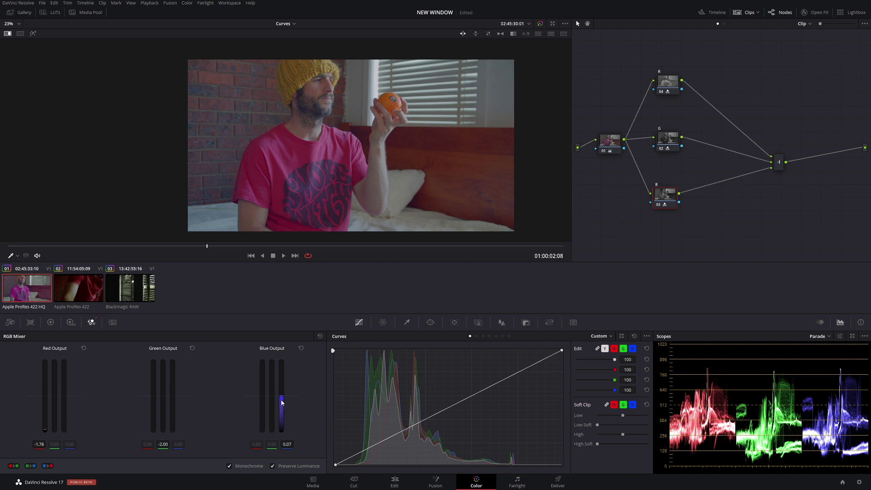
pyautogui.moveTo(287, 444); pyautogui.dragTo(285, 444)
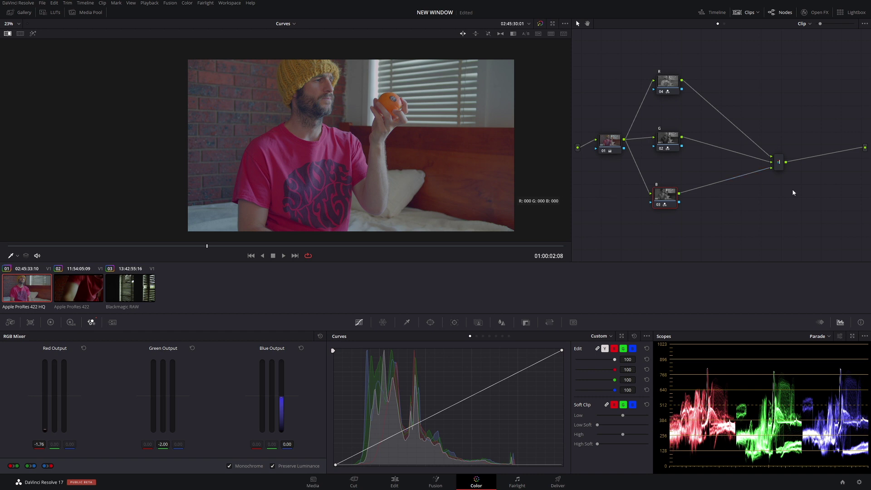
# Switch to the enhanced viewer with the image centred and bring up the Primaries wheels.
pyautogui.scroll(-4, 440, 162)
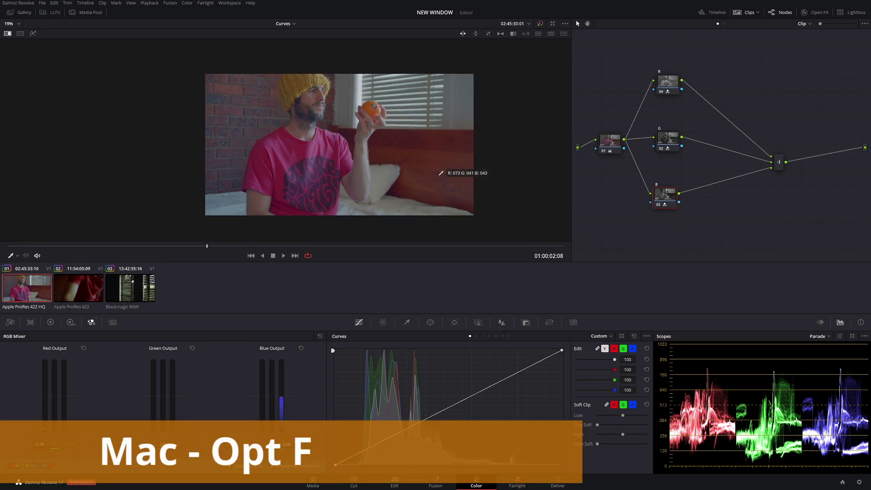
pyautogui.hotkey('alt', 'f')
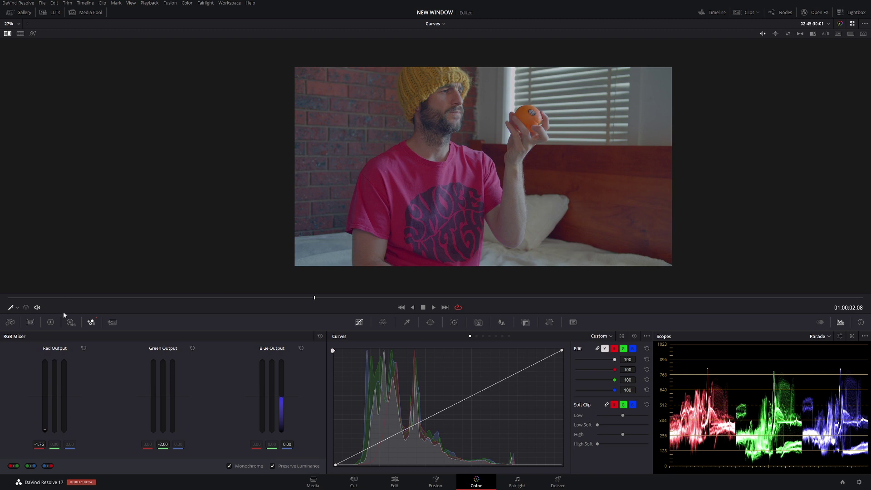
pyautogui.click(50, 322)
pyautogui.moveTo(473, 189); pyautogui.dragTo(402, 190)
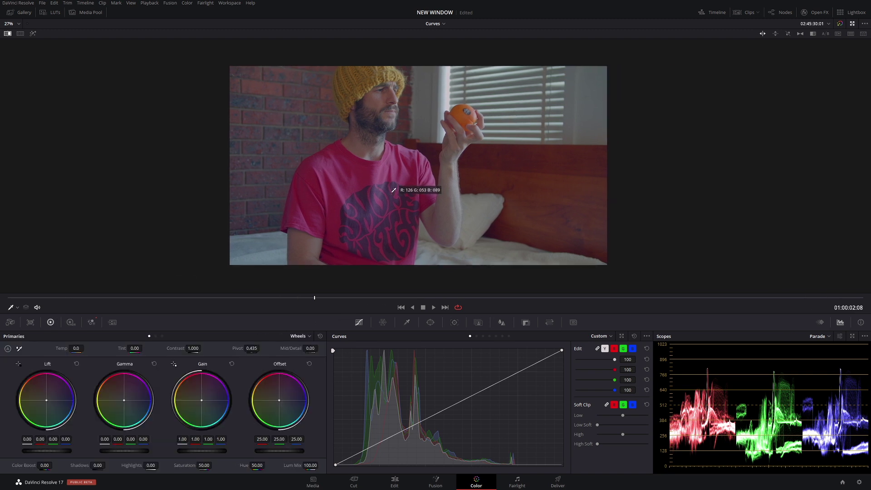
pyautogui.moveTo(435, 149); pyautogui.dragTo(433, 169)
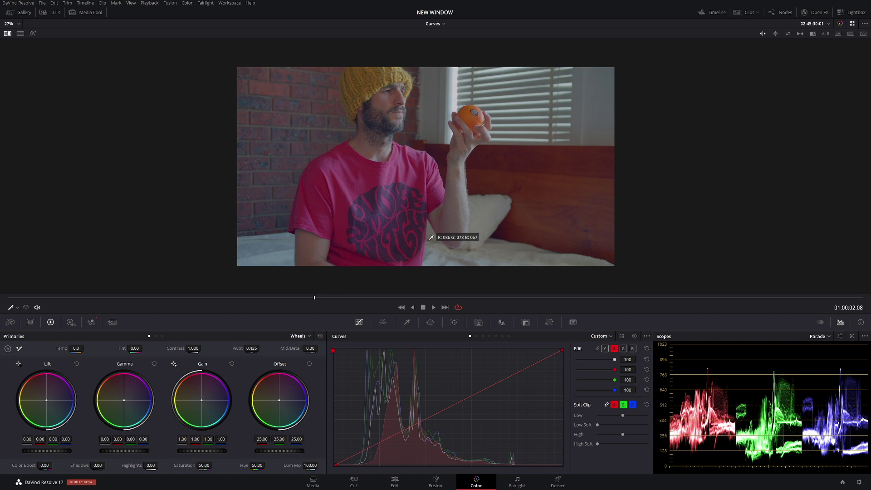
# Shape the R node's red curve into a gentle S with raised highlights, a midtone anchor and lowered shadows.
pyautogui.click(604, 348)
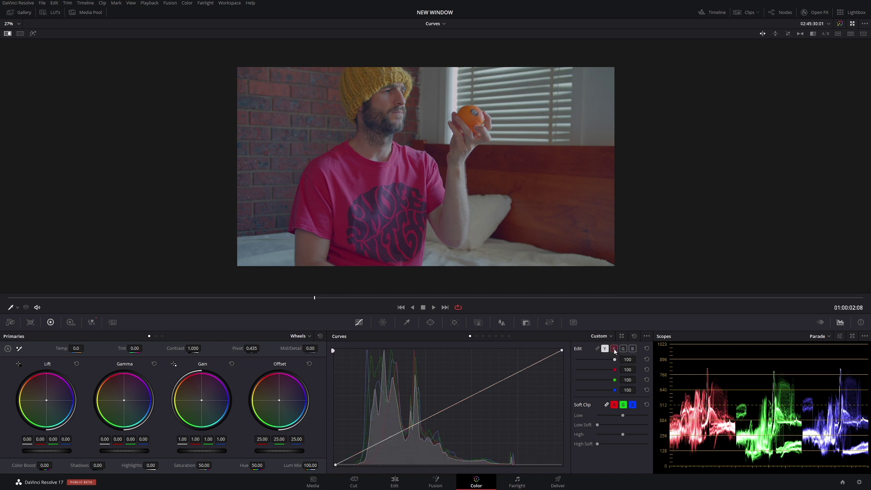
pyautogui.click(613, 349)
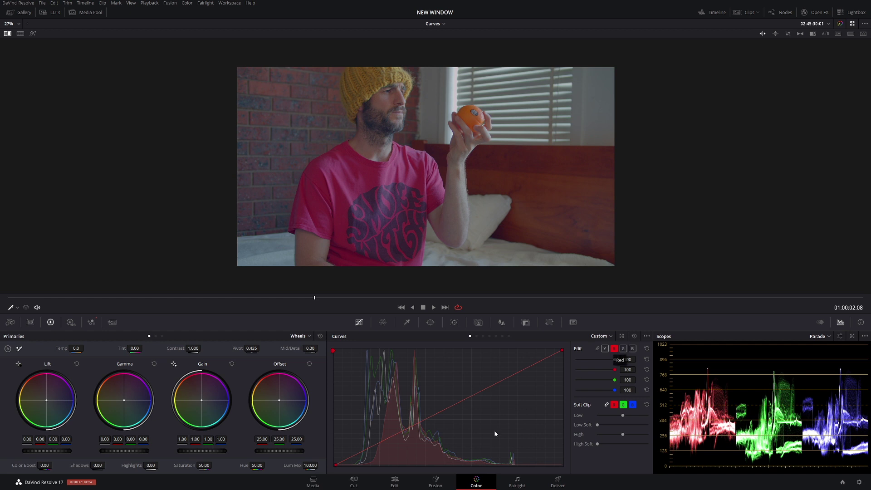
pyautogui.moveTo(502, 380); pyautogui.dragTo(498, 378)
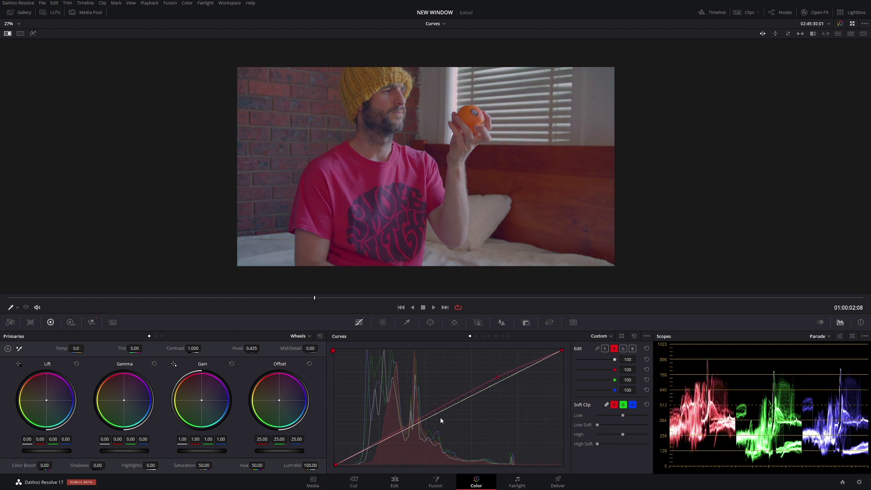
pyautogui.moveTo(444, 408); pyautogui.dragTo(407, 435)
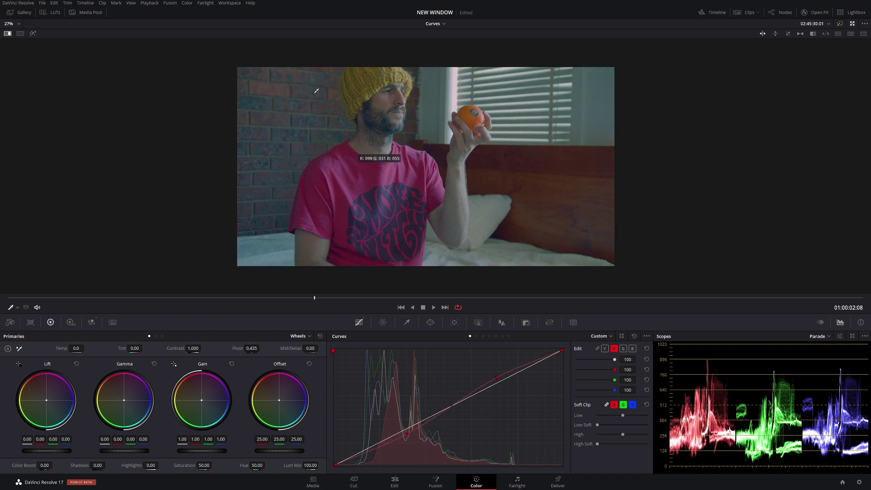
pyautogui.click(449, 407)
pyautogui.moveTo(403, 435); pyautogui.dragTo(394, 444)
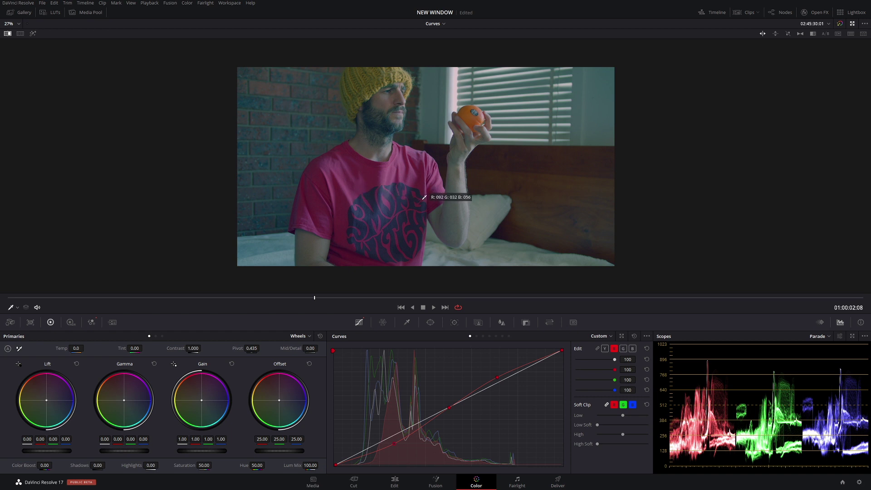
# Shape the G node's green curve into an S with raised highlights and midtones and lowered shadows, working in the enhanced viewer.
pyautogui.hotkey('alt', 'f')
pyautogui.click(672, 131)
pyautogui.hotkey('alt', 'f')
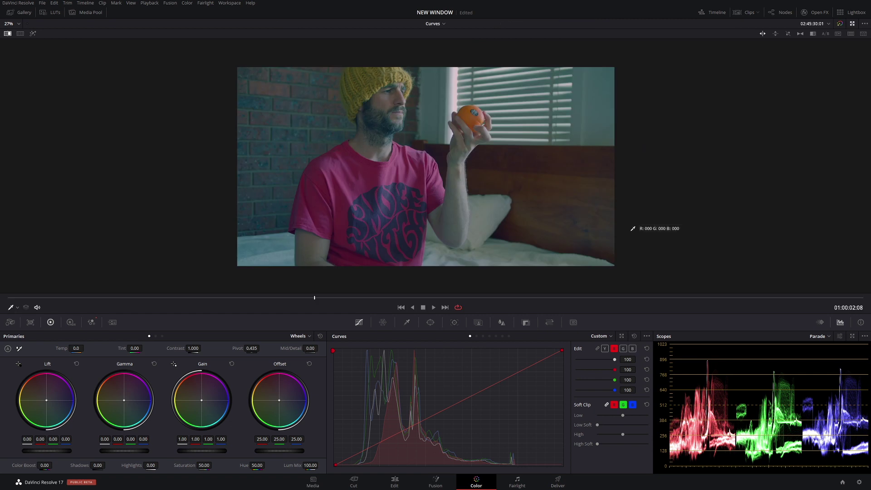
pyautogui.click(623, 349)
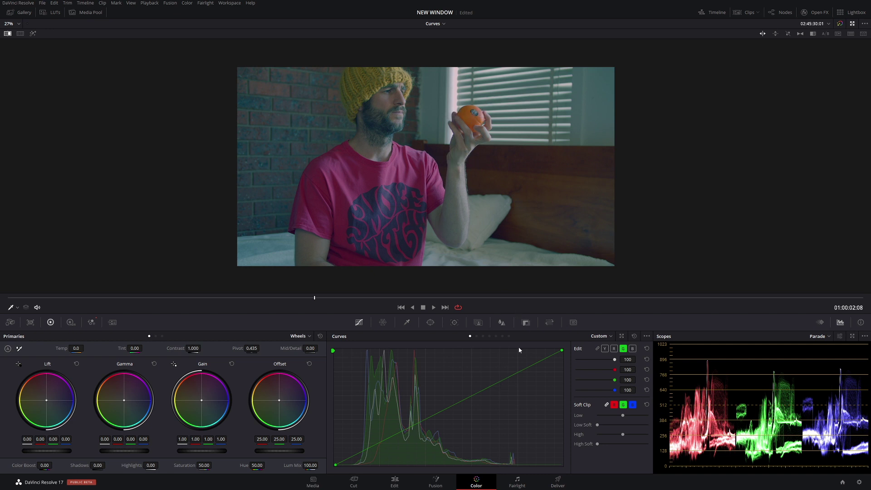
pyautogui.moveTo(508, 379); pyautogui.dragTo(496, 370)
pyautogui.click(449, 397)
pyautogui.moveTo(448, 397); pyautogui.dragTo(441, 395)
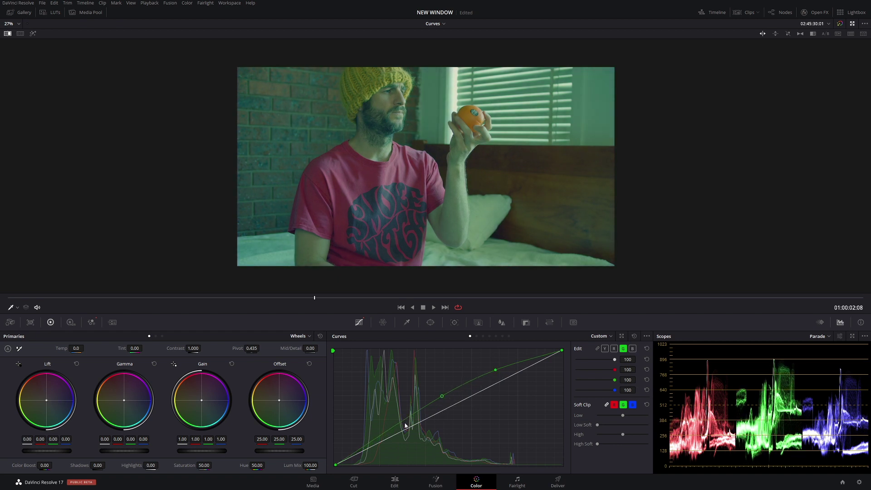
pyautogui.moveTo(394, 427); pyautogui.dragTo(394, 440)
# Fine-tune the green curve by slightly repositioning its shadow, midtone and highlight points.
pyautogui.moveTo(393, 443); pyautogui.dragTo(394, 439)
pyautogui.moveTo(444, 396); pyautogui.dragTo(448, 398)
pyautogui.moveTo(499, 372); pyautogui.dragTo(502, 372)
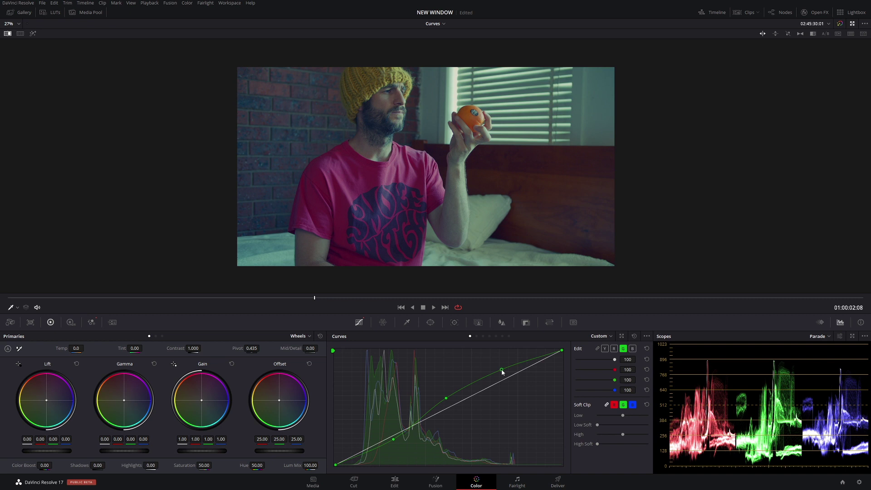
pyautogui.moveTo(394, 440); pyautogui.dragTo(393, 442)
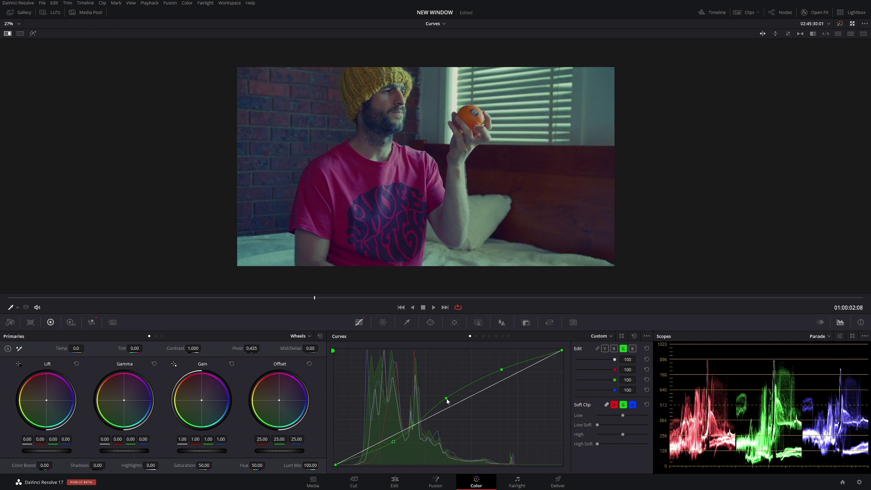
pyautogui.moveTo(446, 398); pyautogui.dragTo(447, 399)
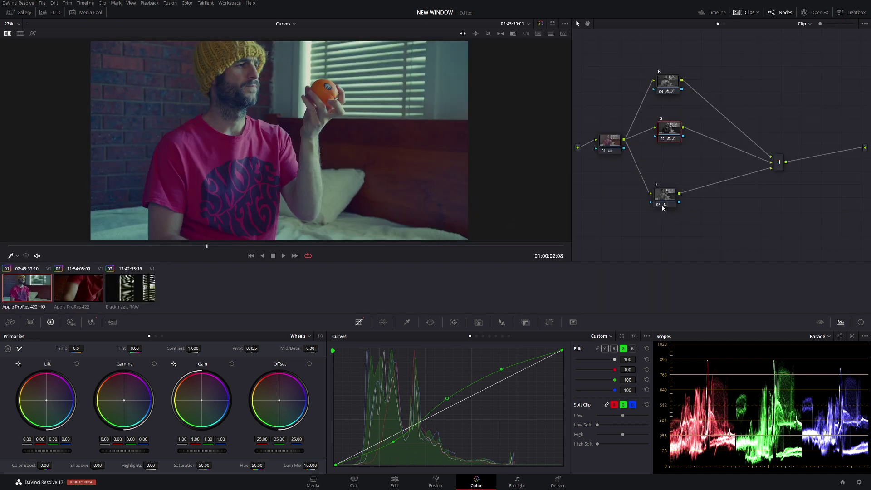
# Shape the B node's blue curve into an S by raising the highlights and lowering the shadows.
pyautogui.click(663, 195)
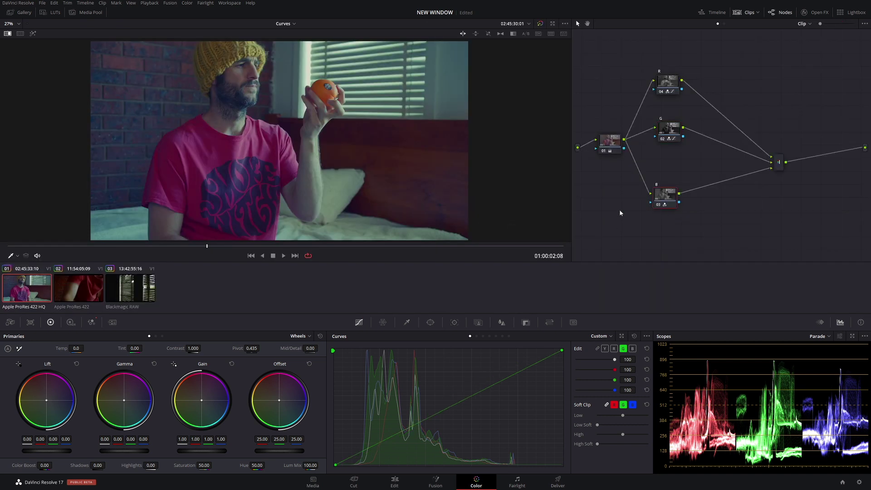
pyautogui.click(632, 348)
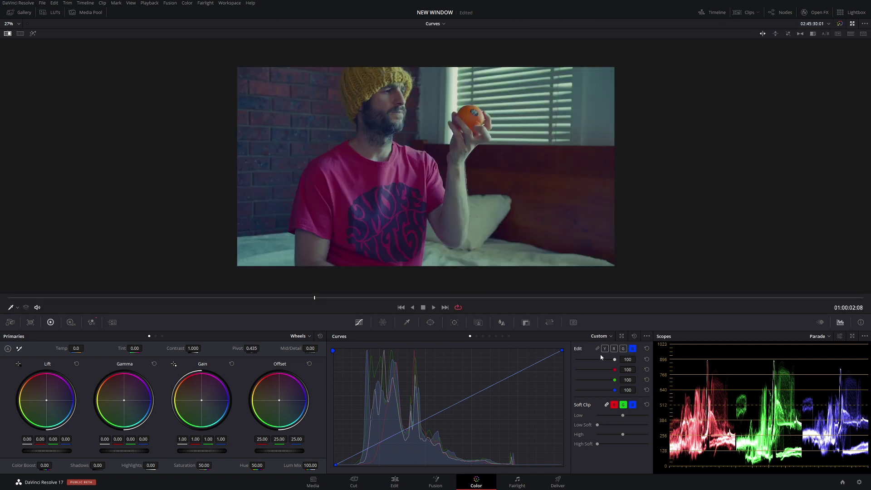
pyautogui.moveTo(505, 381); pyautogui.dragTo(499, 372)
pyautogui.moveTo(400, 430); pyautogui.dragTo(402, 441)
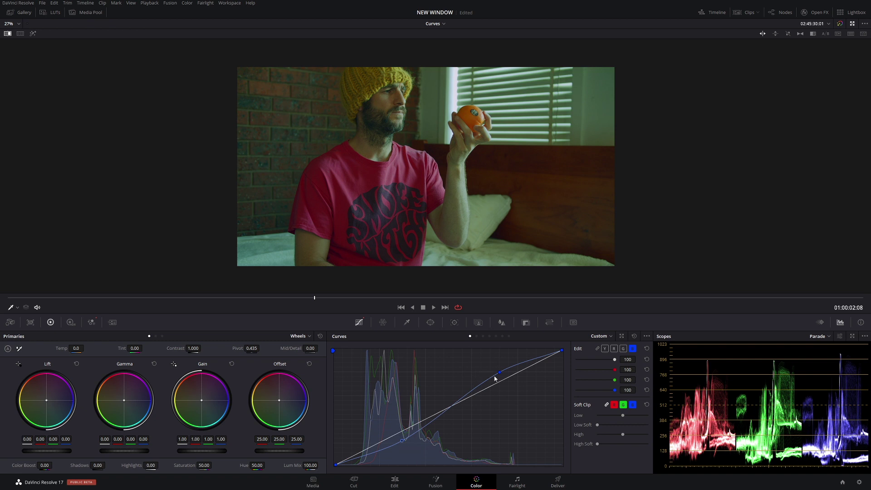
pyautogui.moveTo(499, 372); pyautogui.dragTo(498, 374)
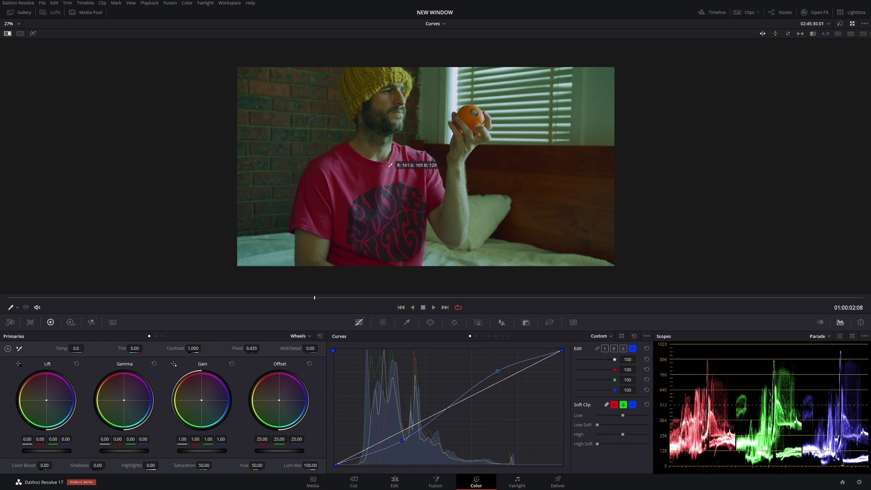
pyautogui.hotkey('alt', 'f')
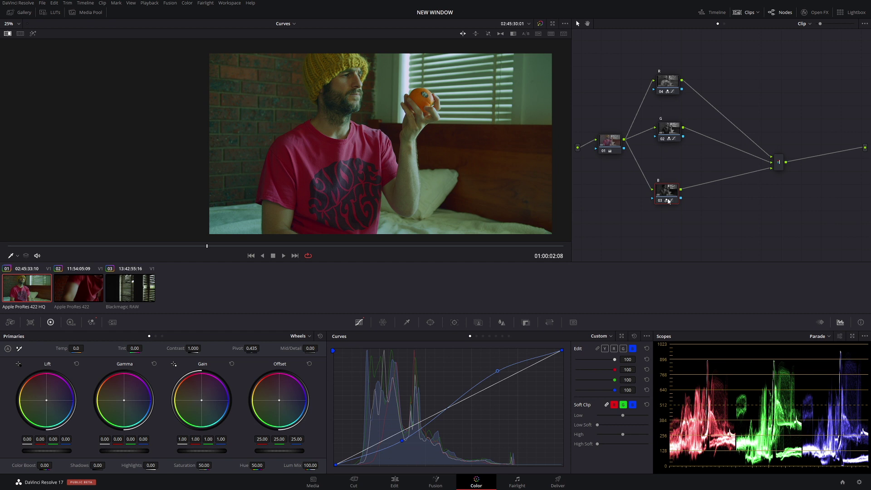
# Tidy the node graph by lining the B node up with R and G and moving the Combiner closer to them.
pyautogui.moveTo(674, 204); pyautogui.dragTo(667, 196)
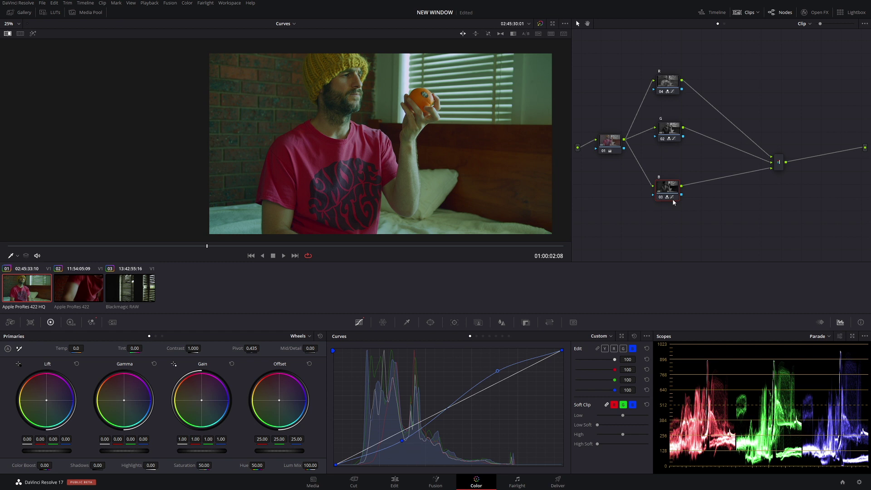
pyautogui.moveTo(779, 167); pyautogui.dragTo(764, 171)
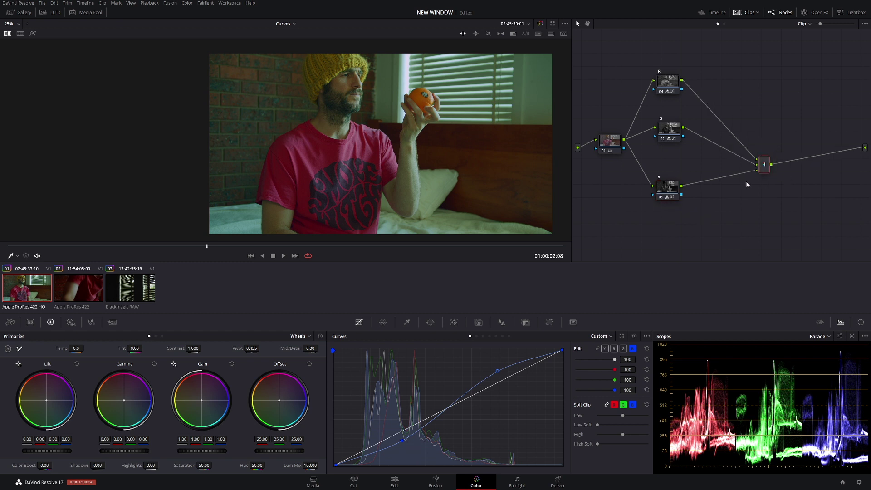
pyautogui.moveTo(765, 171); pyautogui.dragTo(734, 161)
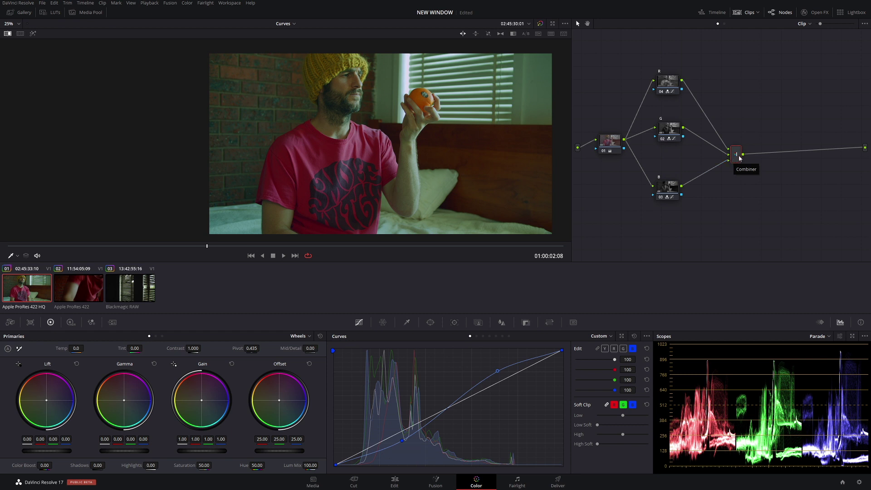
pyautogui.moveTo(734, 160); pyautogui.dragTo(725, 165)
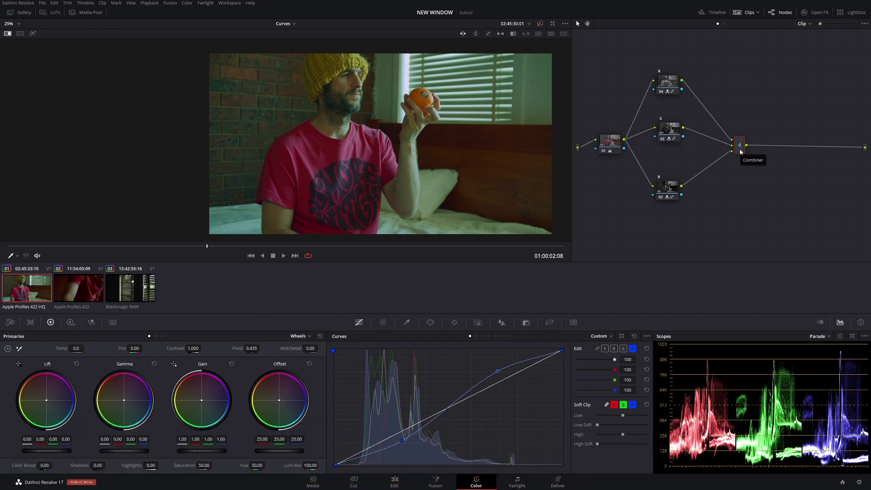
# Add a serial node after the Combiner, add a layer node beneath it and select the upper node.
pyautogui.hotkey('alt', 's')
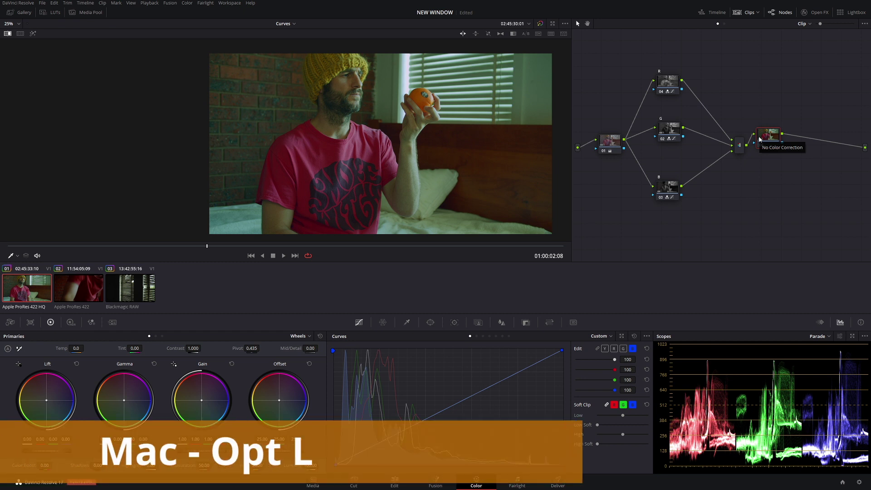
pyautogui.hotkey('alt', 'l')
pyautogui.click(765, 141)
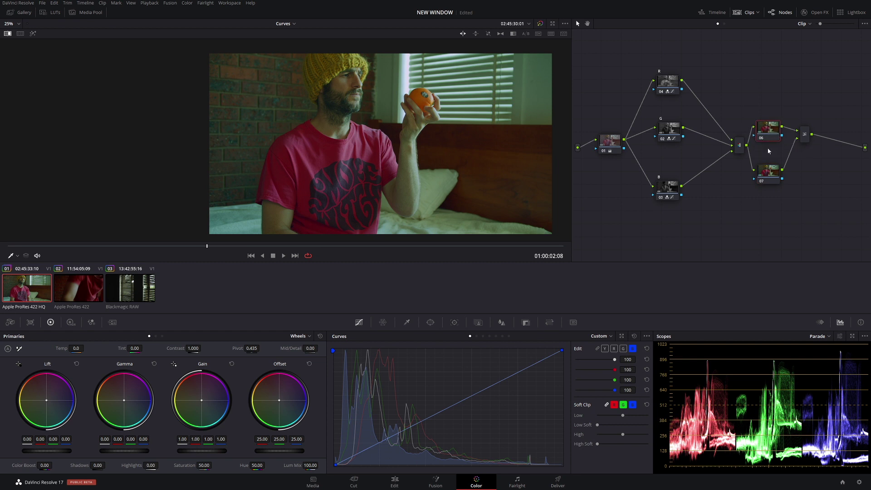
pyautogui.scroll(-2, 440, 167)
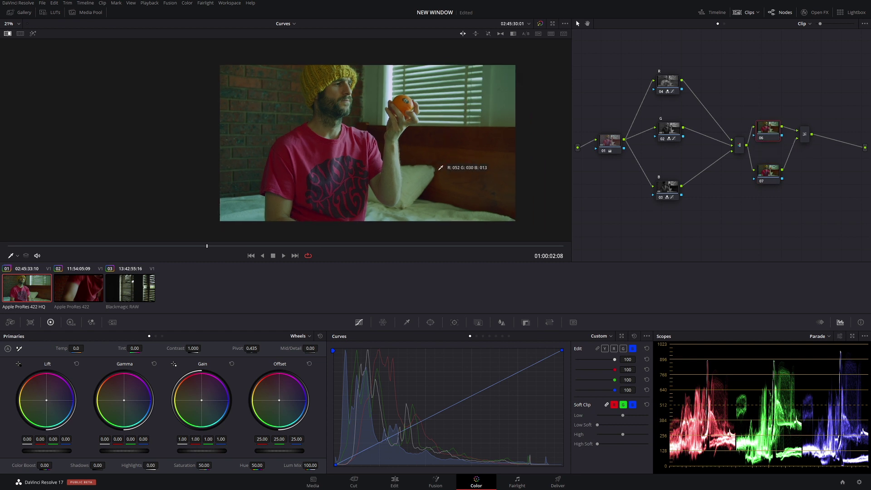
# Spread nodes 06 and 07 farther apart vertically in front of the Layer Mixer.
pyautogui.moveTo(801, 142); pyautogui.dragTo(770, 133)
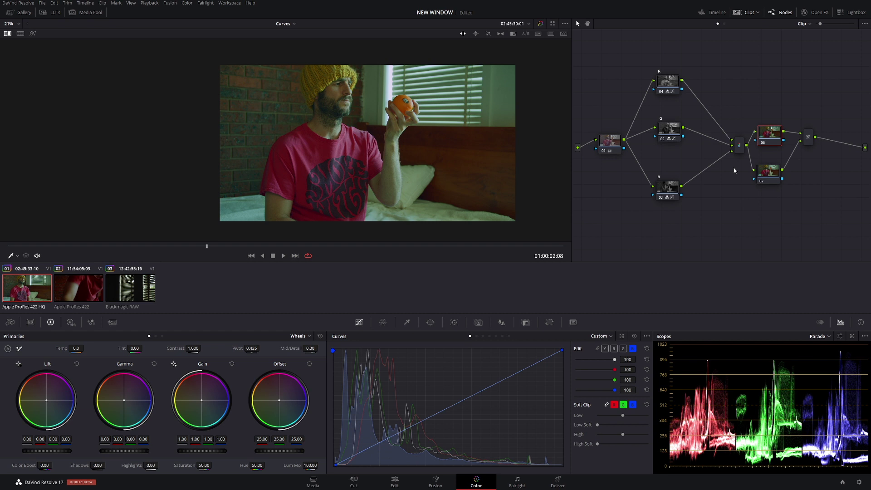
pyautogui.moveTo(766, 173); pyautogui.dragTo(767, 182)
pyautogui.moveTo(767, 144); pyautogui.dragTo(766, 138)
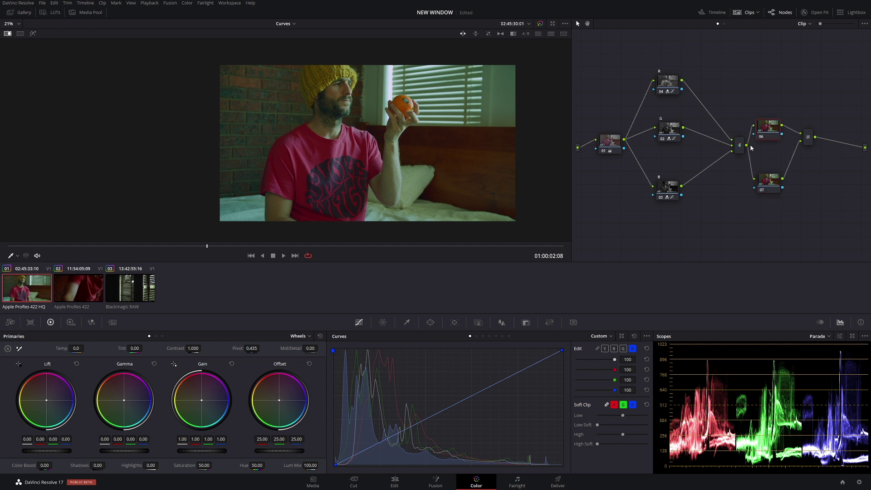
pyautogui.click(595, 144)
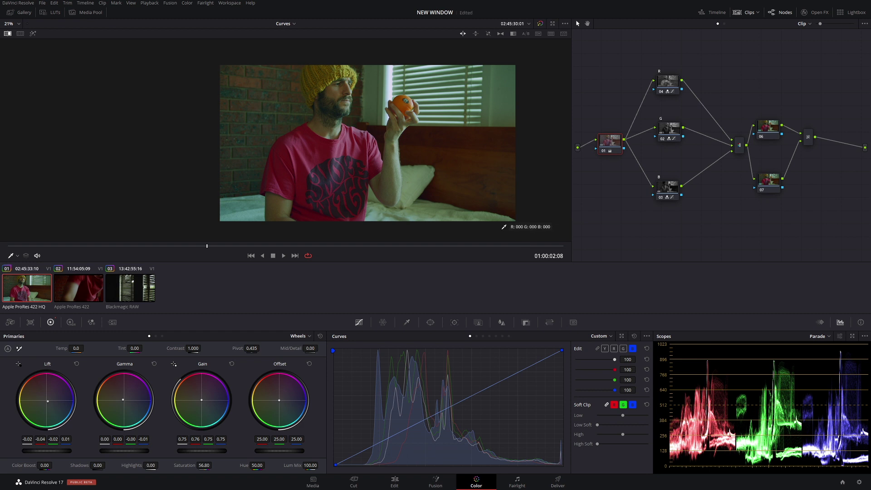
pyautogui.click(668, 82)
pyautogui.click(670, 190)
pyautogui.click(669, 131)
pyautogui.click(665, 92)
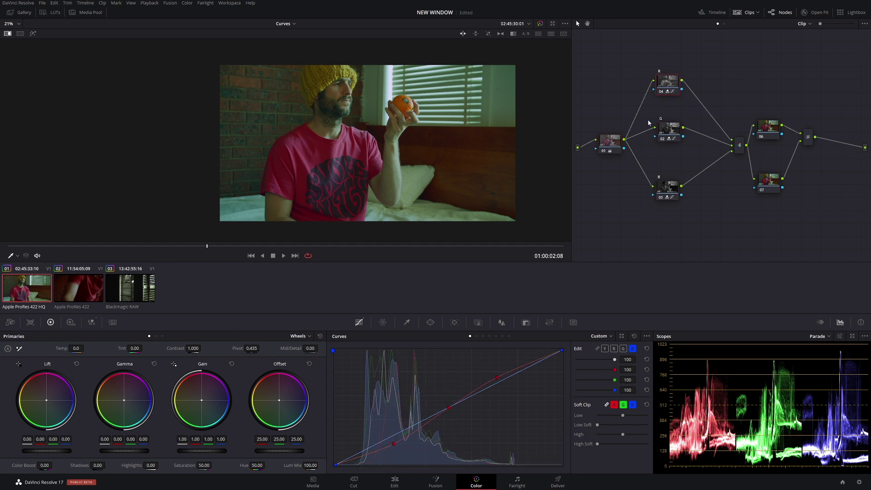
# Compact the node graph by moving the Combiner, nodes 06 and 07 and the Layer Mixer closer to the RGB nodes.
pyautogui.moveTo(737, 150); pyautogui.dragTo(707, 150)
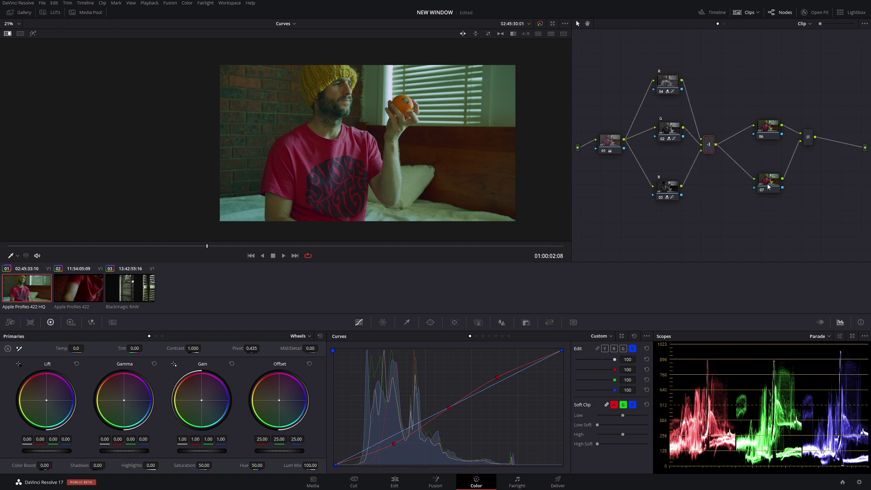
pyautogui.moveTo(769, 183); pyautogui.dragTo(748, 189)
pyautogui.moveTo(769, 132); pyautogui.dragTo(767, 128)
pyautogui.moveTo(714, 141); pyautogui.dragTo(752, 130)
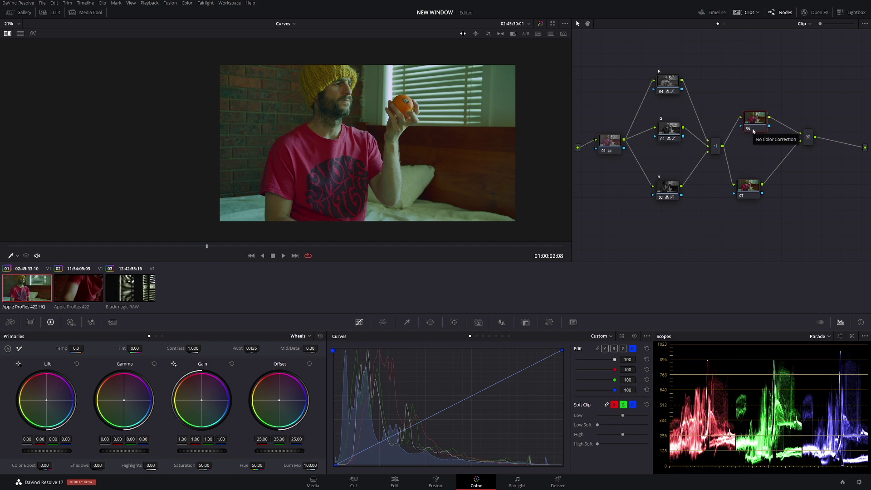
pyautogui.moveTo(807, 145); pyautogui.dragTo(786, 159)
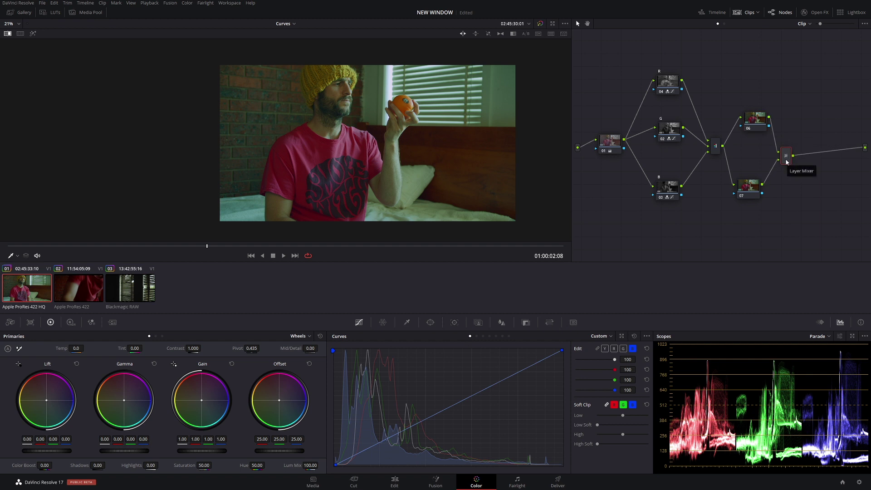
# Set the Layer Mixer's composite mode to Softlight.
pyautogui.rightClick(786, 162)
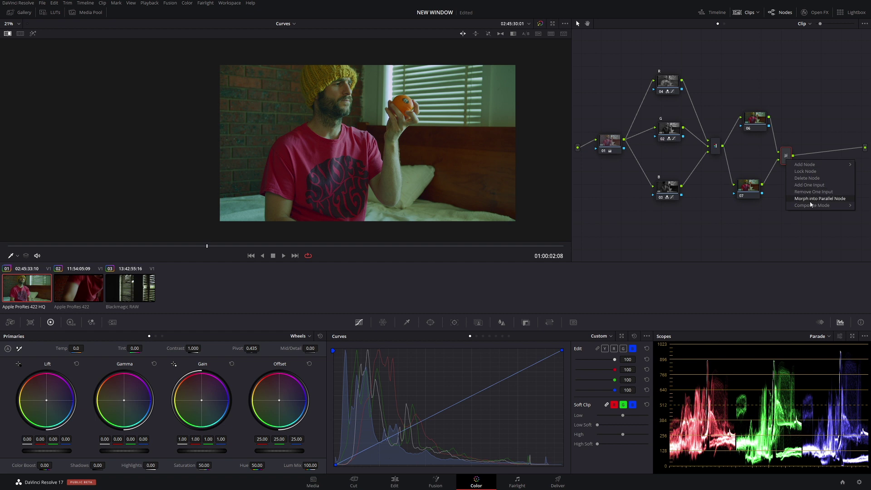
pyautogui.moveTo(809, 206)
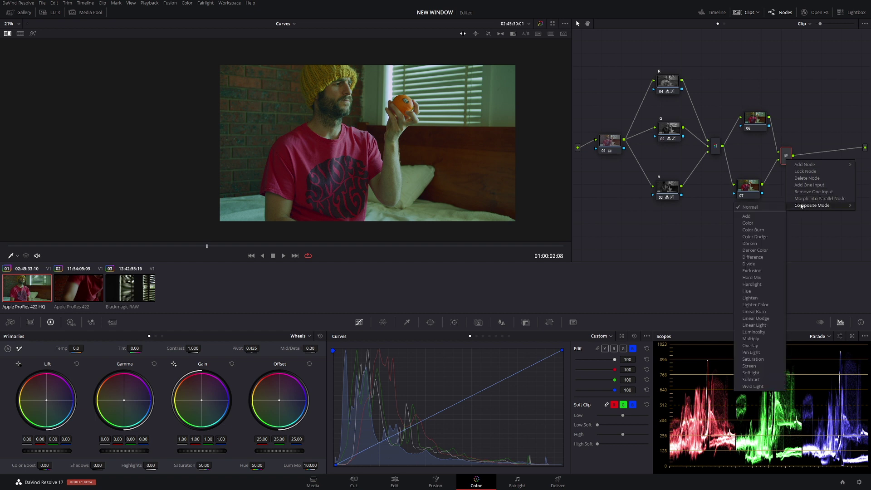
pyautogui.click(751, 373)
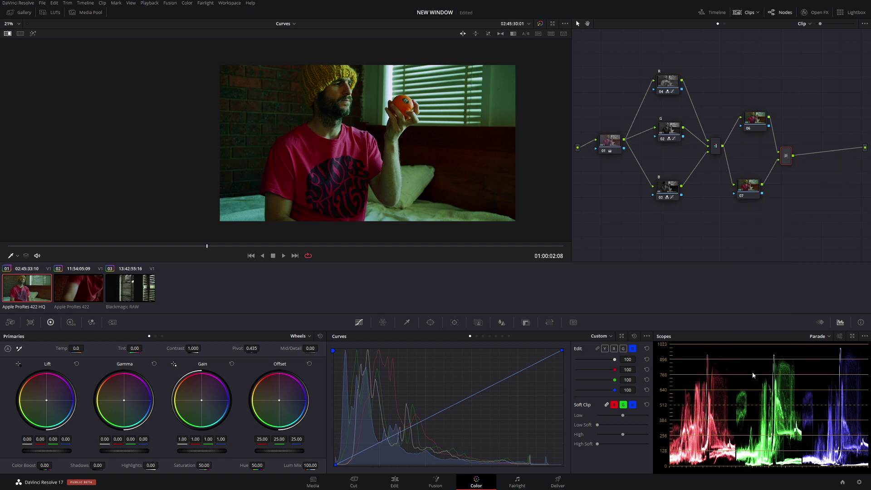
# Align node 06 above node 07 and set its saturation to 28.00 and contrast to 1.242.
pyautogui.moveTo(754, 120); pyautogui.dragTo(748, 127)
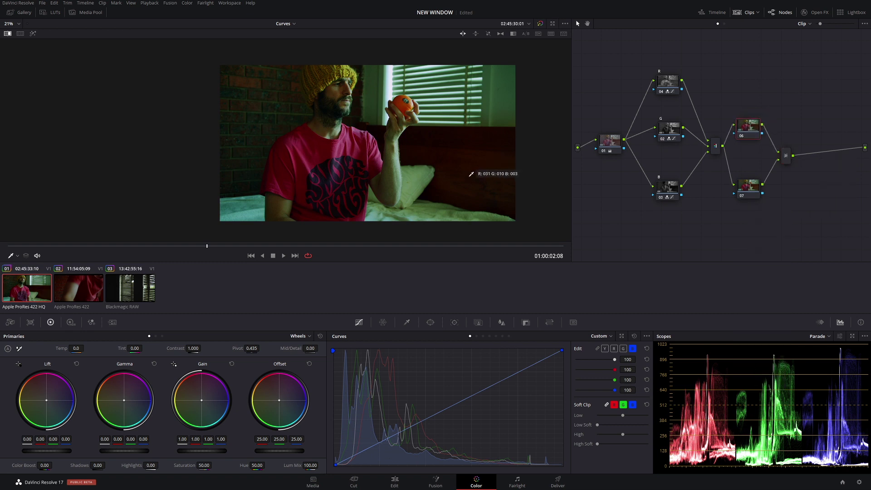
pyautogui.hotkey('alt', 'f')
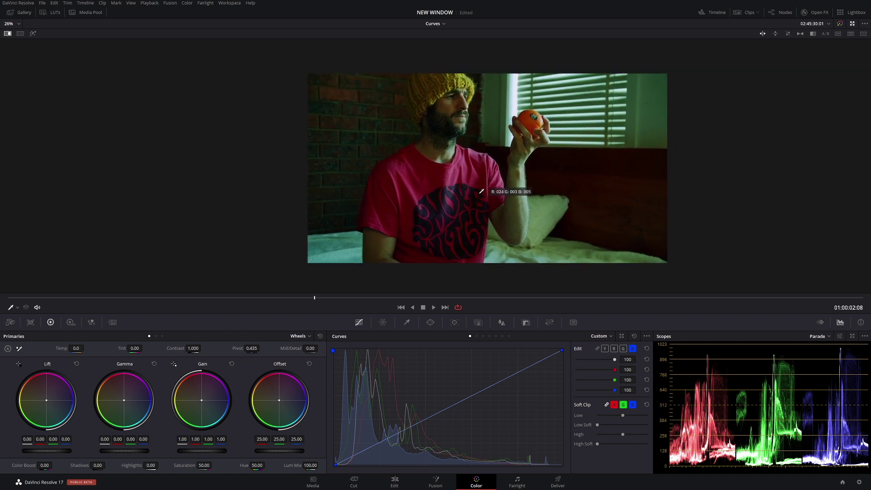
pyautogui.moveTo(481, 190); pyautogui.dragTo(437, 189)
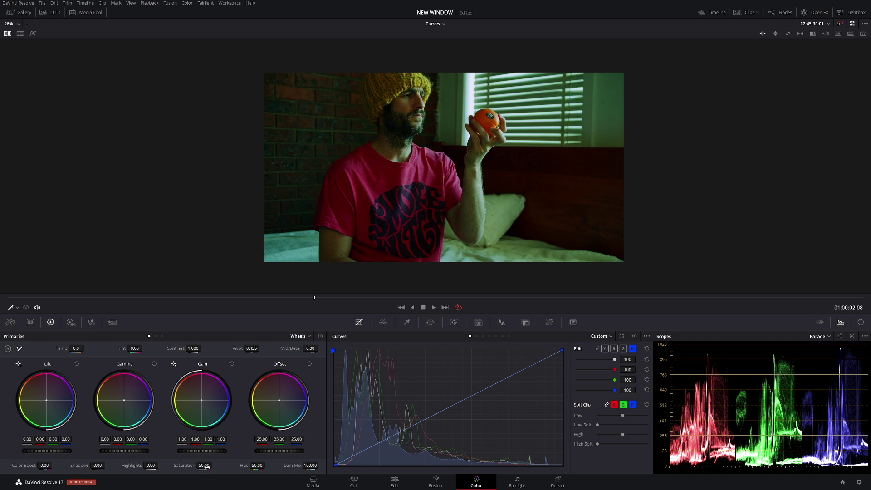
pyautogui.moveTo(204, 465); pyautogui.dragTo(182, 465)
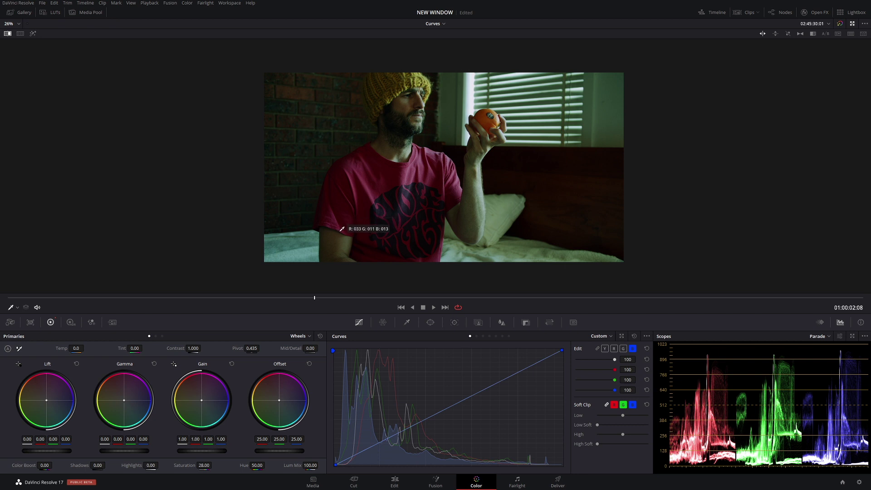
pyautogui.moveTo(197, 347); pyautogui.dragTo(203, 347)
pyautogui.moveTo(202, 348); pyautogui.dragTo(194, 348)
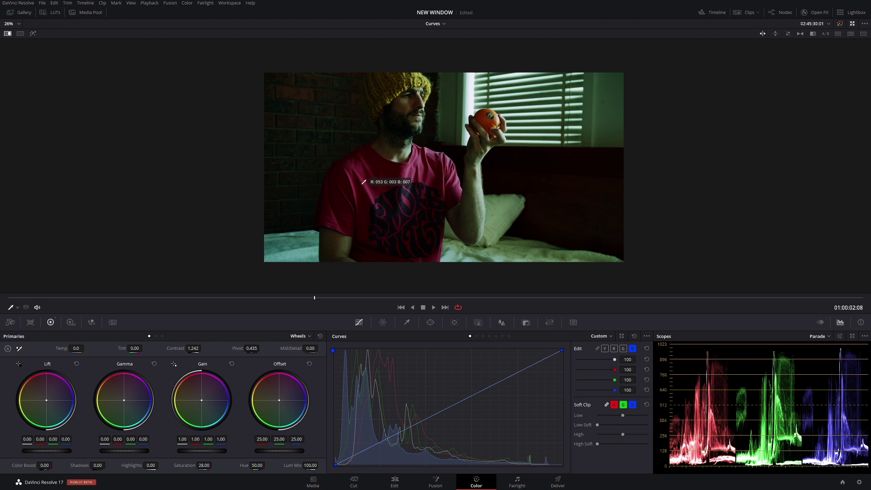
# Examine the grade in full screen, comparing it with the ungraded image and checking several frames through to the clip's end.
pyautogui.hotkey('alt', 'f')
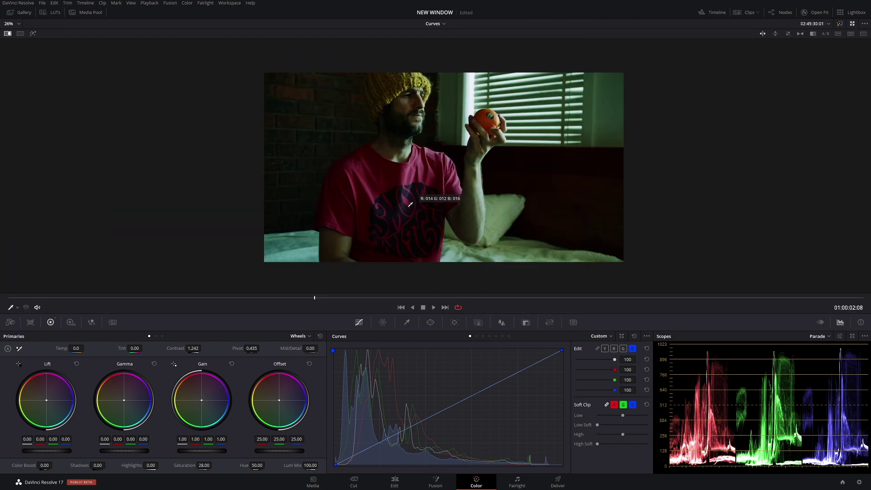
pyautogui.hotkey('alt', 'f')
pyautogui.moveTo(428, 186); pyautogui.dragTo(456, 189)
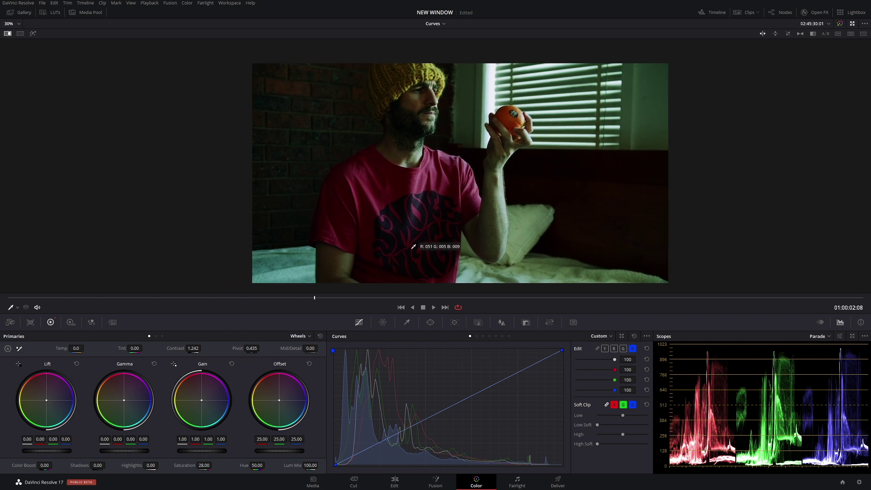
pyautogui.hotkey('ctrl', 'f')
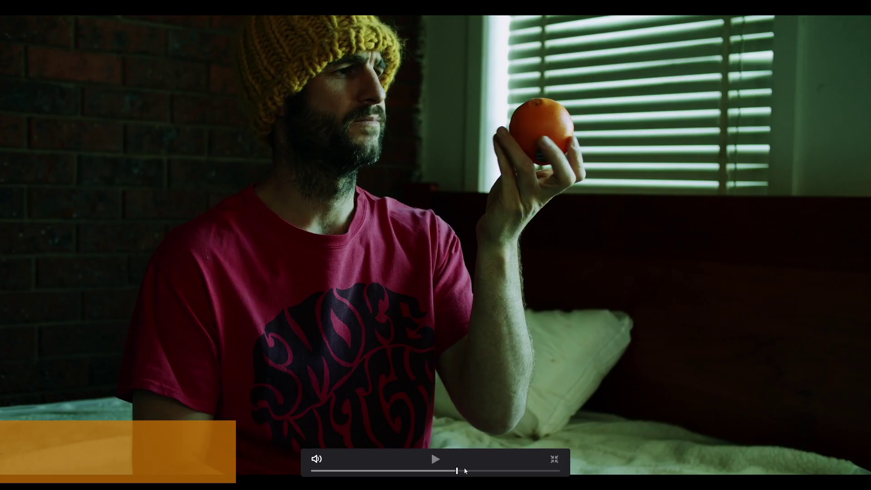
pyautogui.hotkey('shift', 'd')
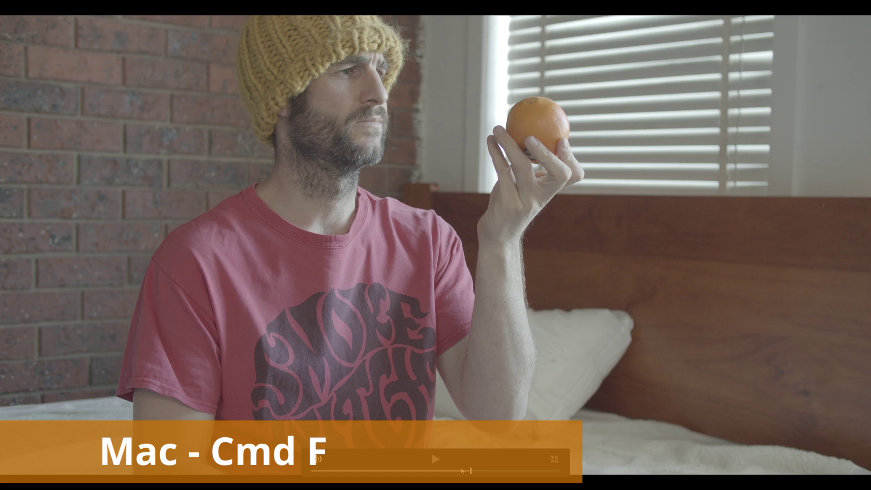
pyautogui.moveTo(470, 471); pyautogui.dragTo(490, 467)
pyautogui.hotkey('shift', 'd')
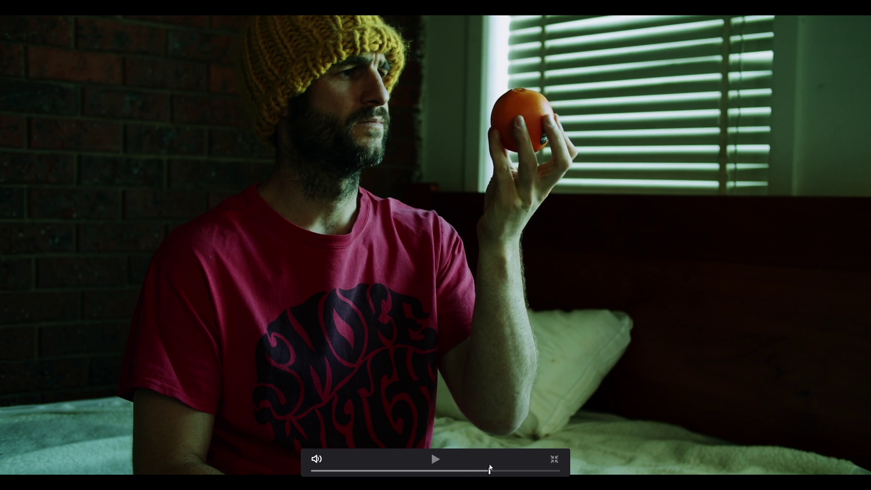
pyautogui.click(520, 471)
pyautogui.click(547, 471)
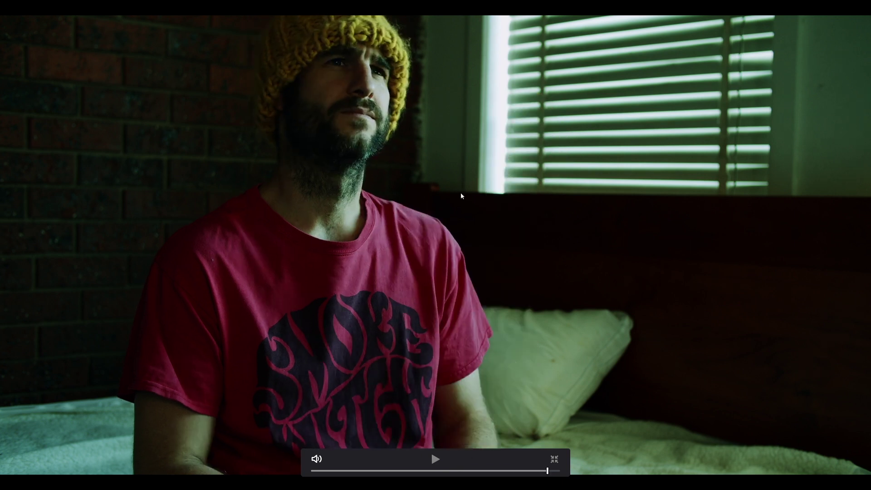